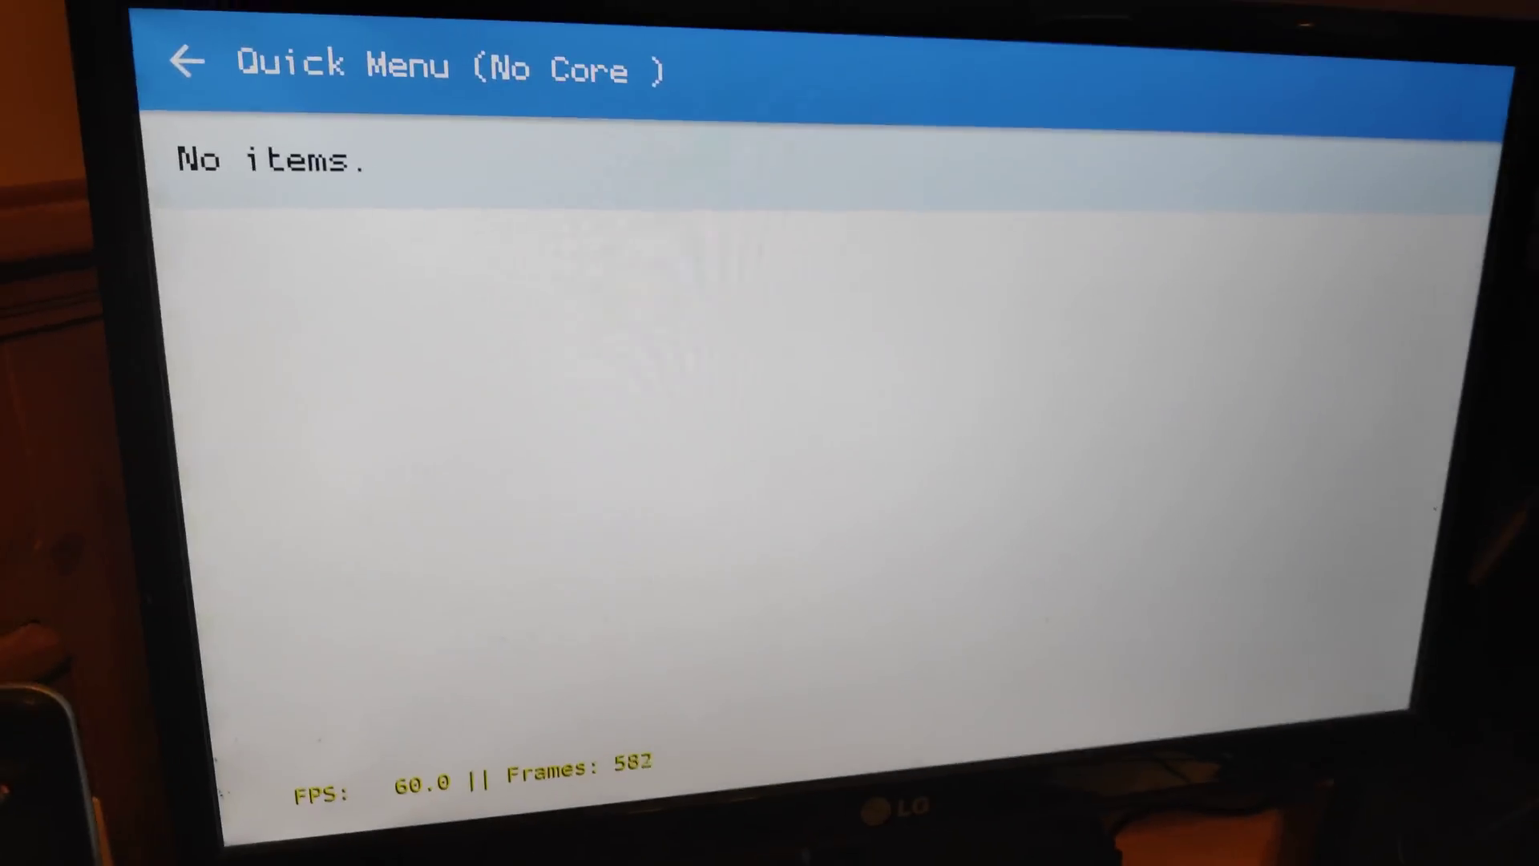
# Return to Main Menu and scroll Load Core to the SNES bsnes-mercury Performance core.
pyautogui.press('BackSpace')
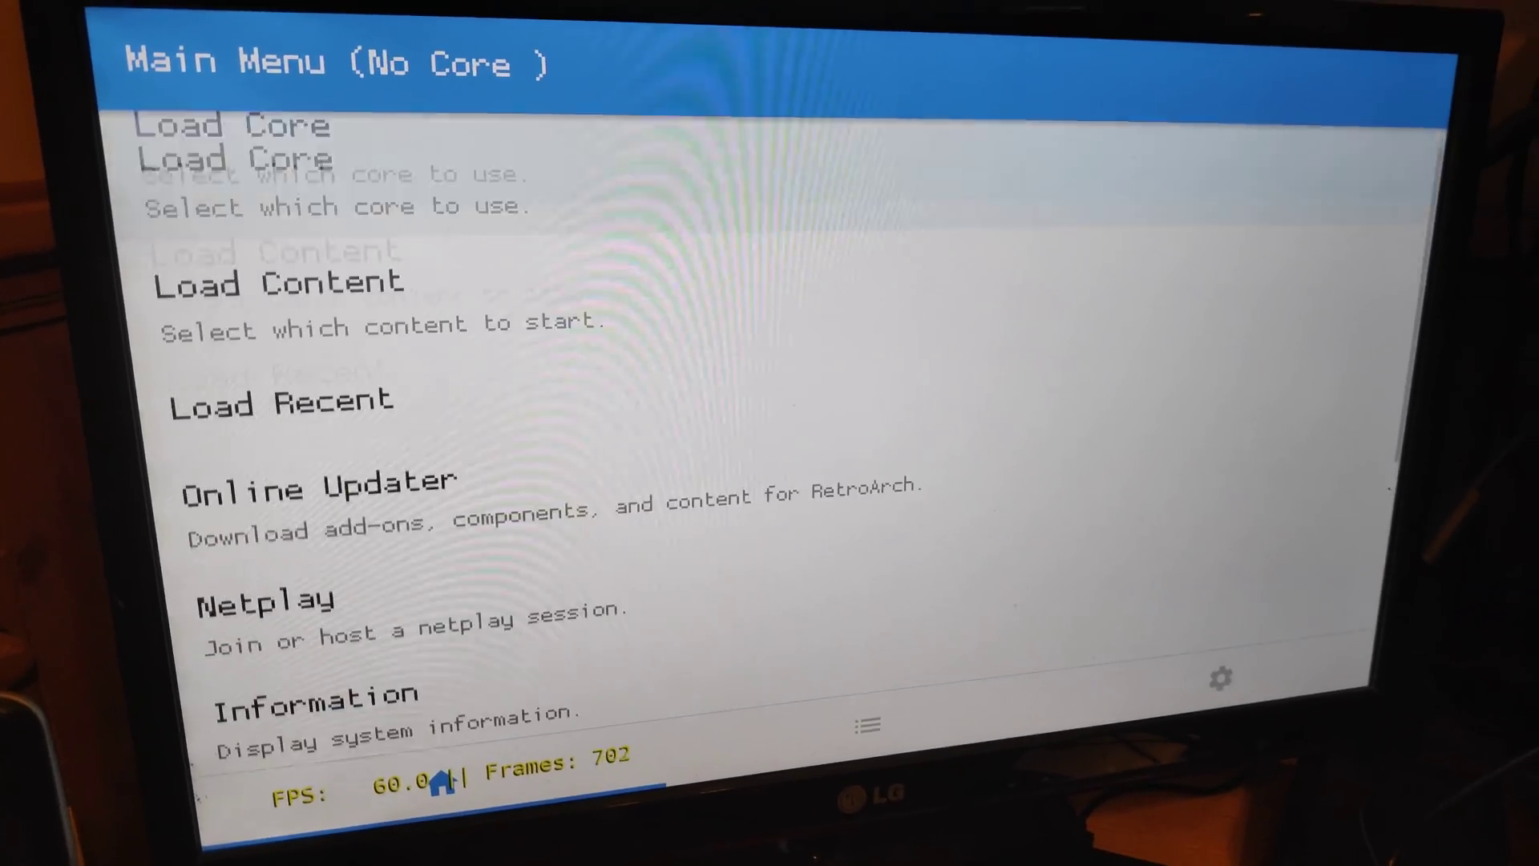
pyautogui.press('Return')
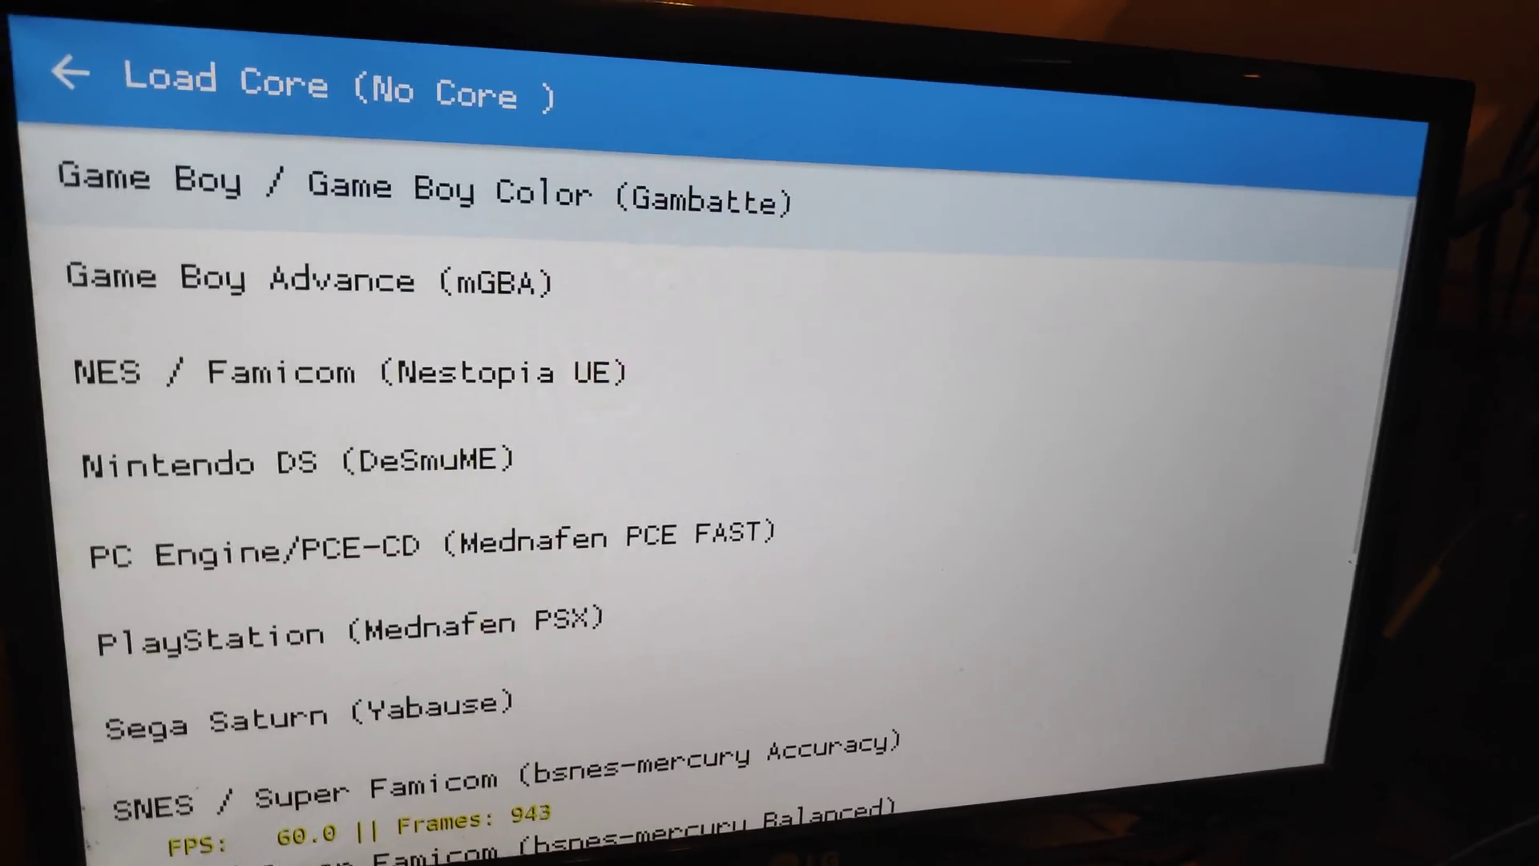
pyautogui.press('Down')
pyautogui.press('Down')
pyautogui.press('Up')
pyautogui.press('Down')
pyautogui.press('Down')
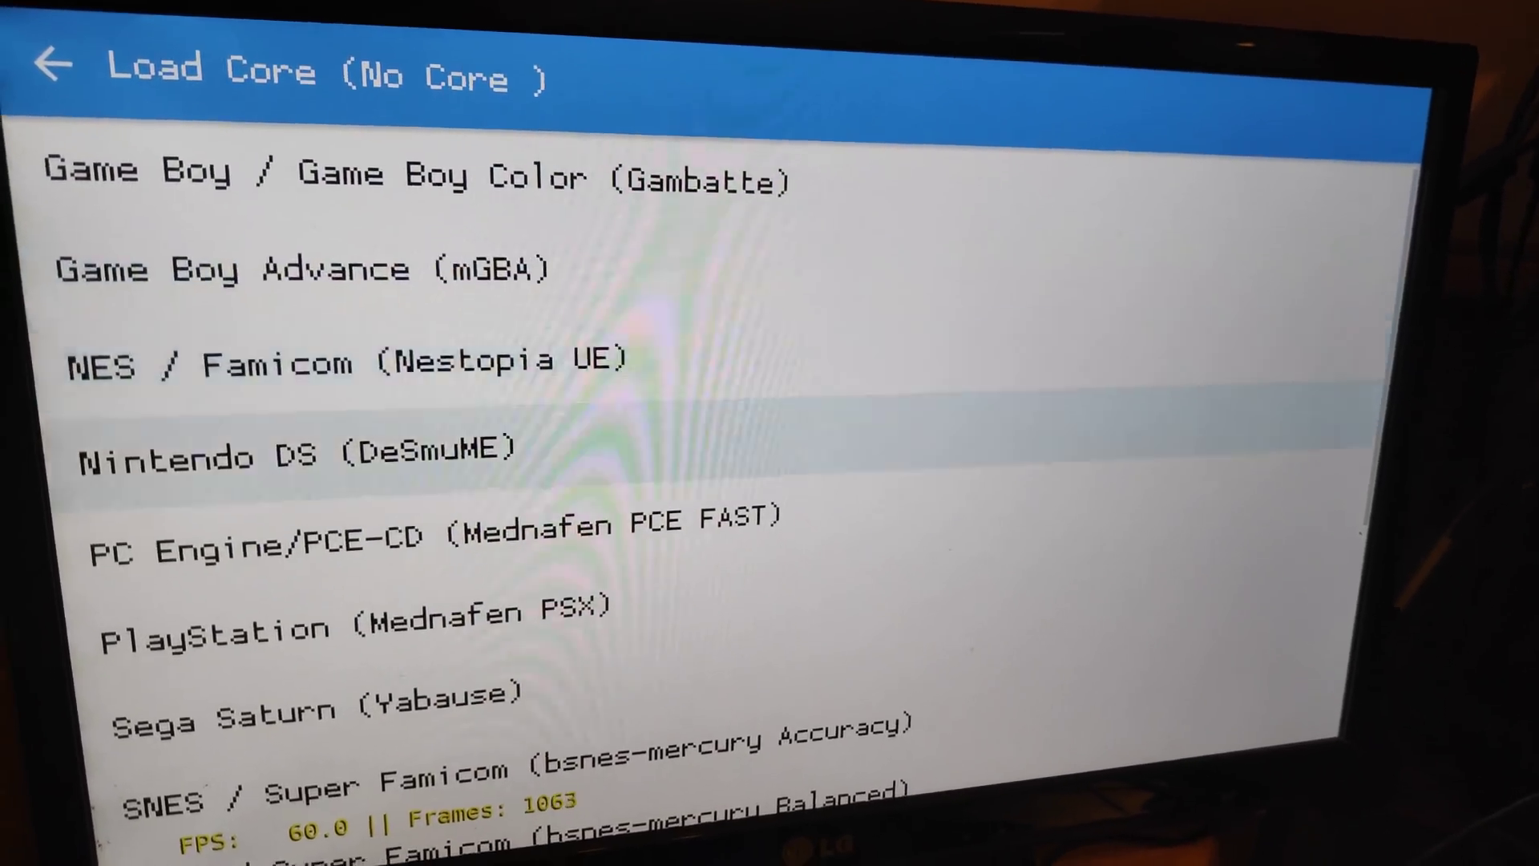
pyautogui.press('Down')
pyautogui.press('Down')
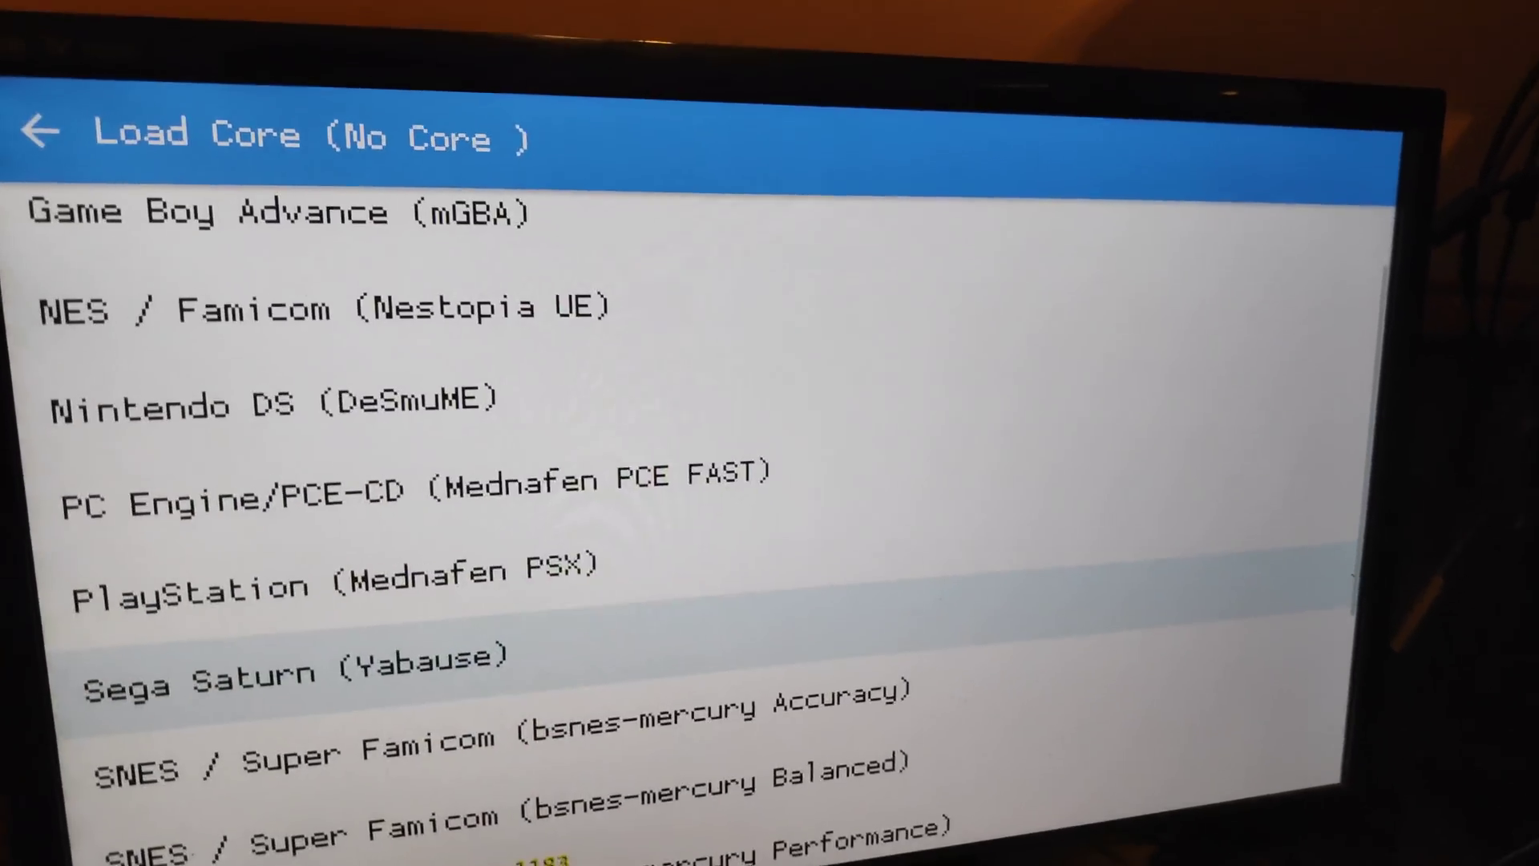
pyautogui.press('Down')
pyautogui.press('Down')
pyautogui.press('Down')
pyautogui.press('Down')
pyautogui.press('Up')
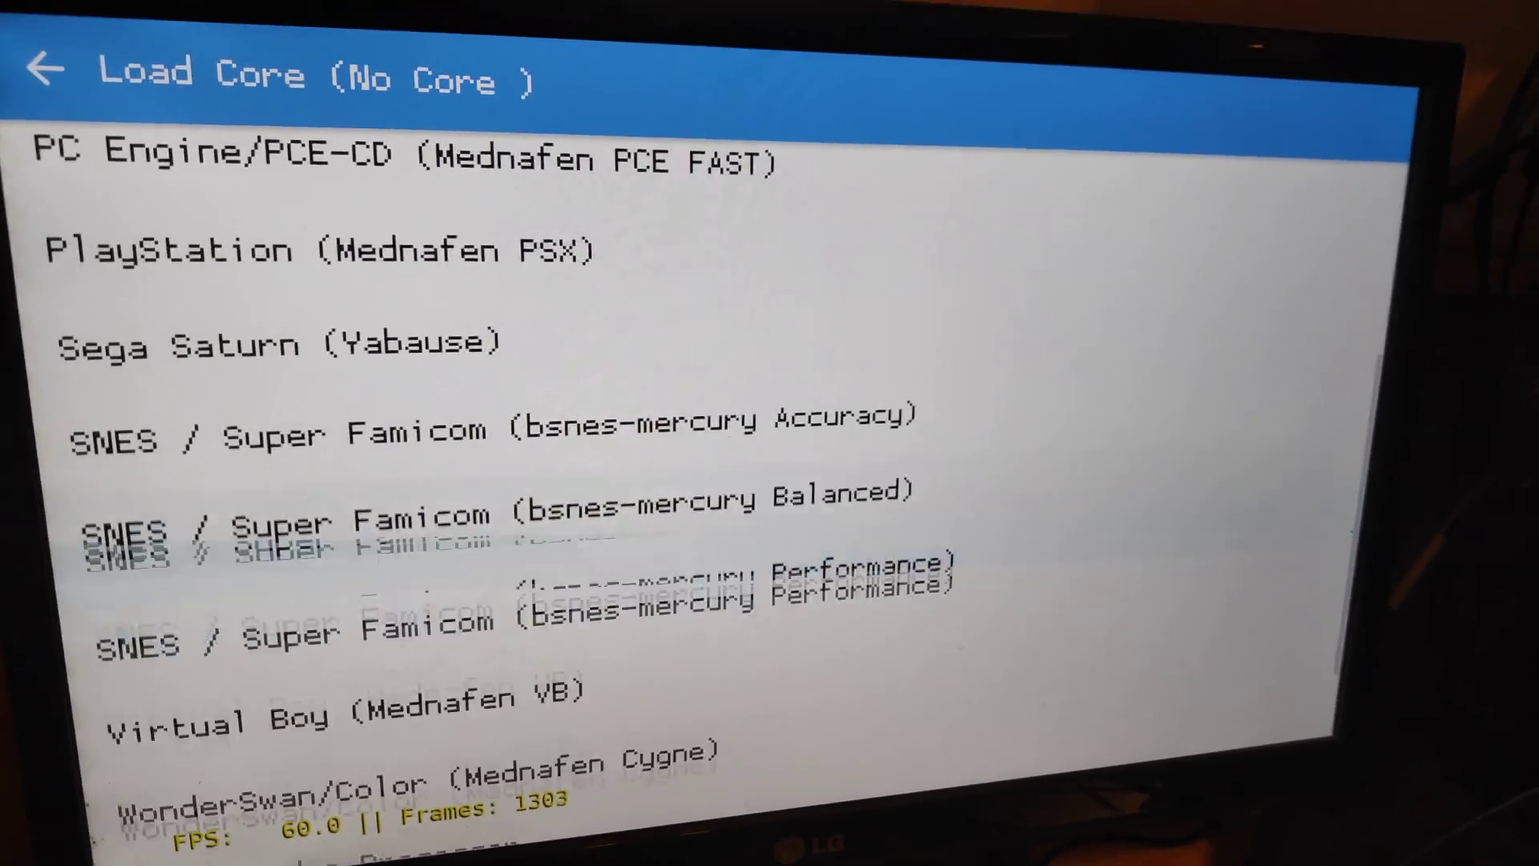
pyautogui.press('Down')
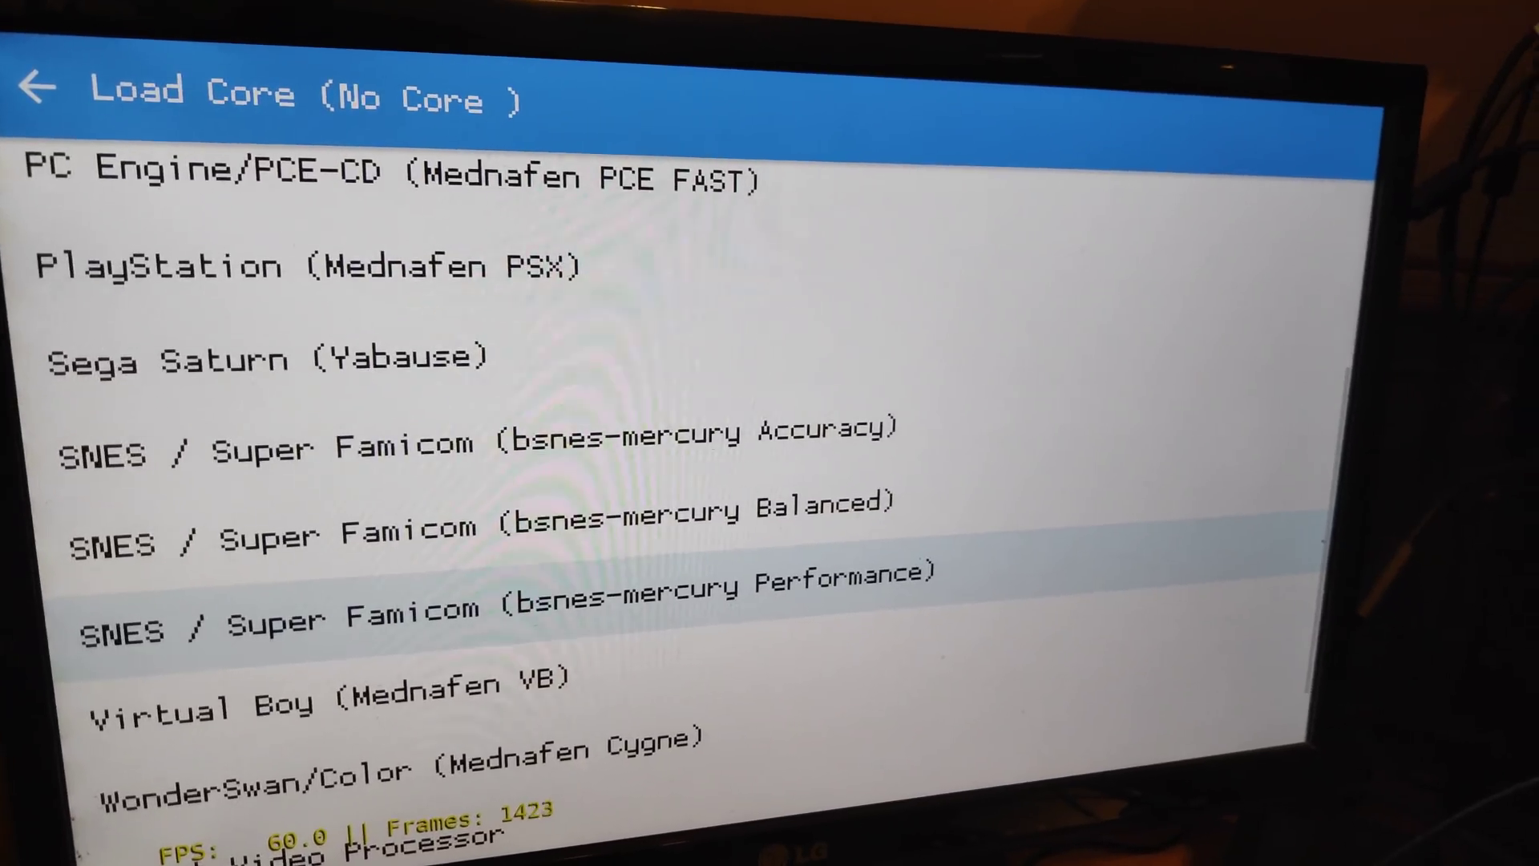
pyautogui.press('Return')
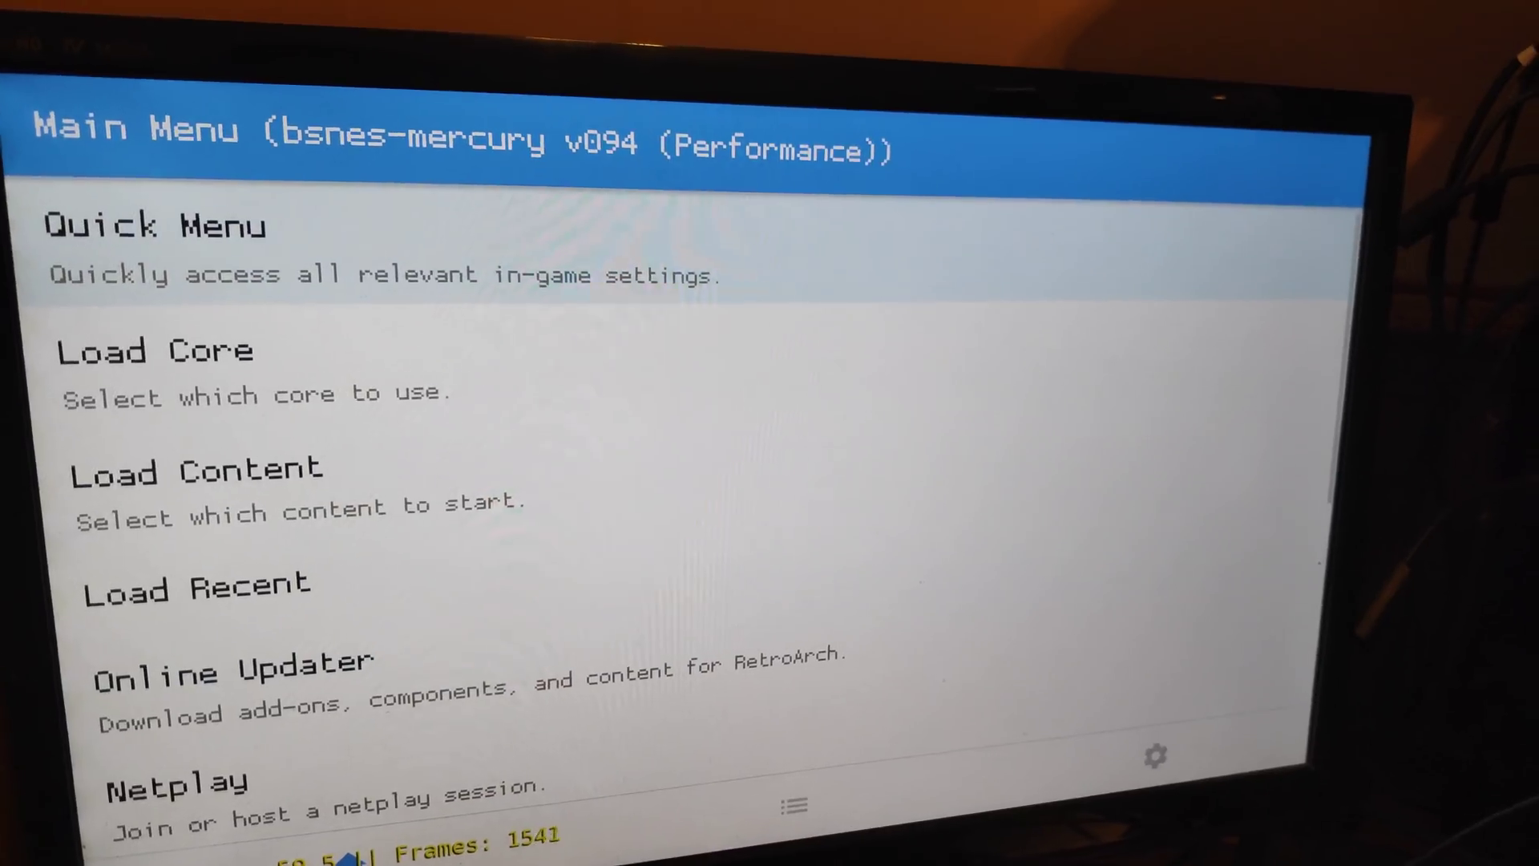
pyautogui.press('Right')
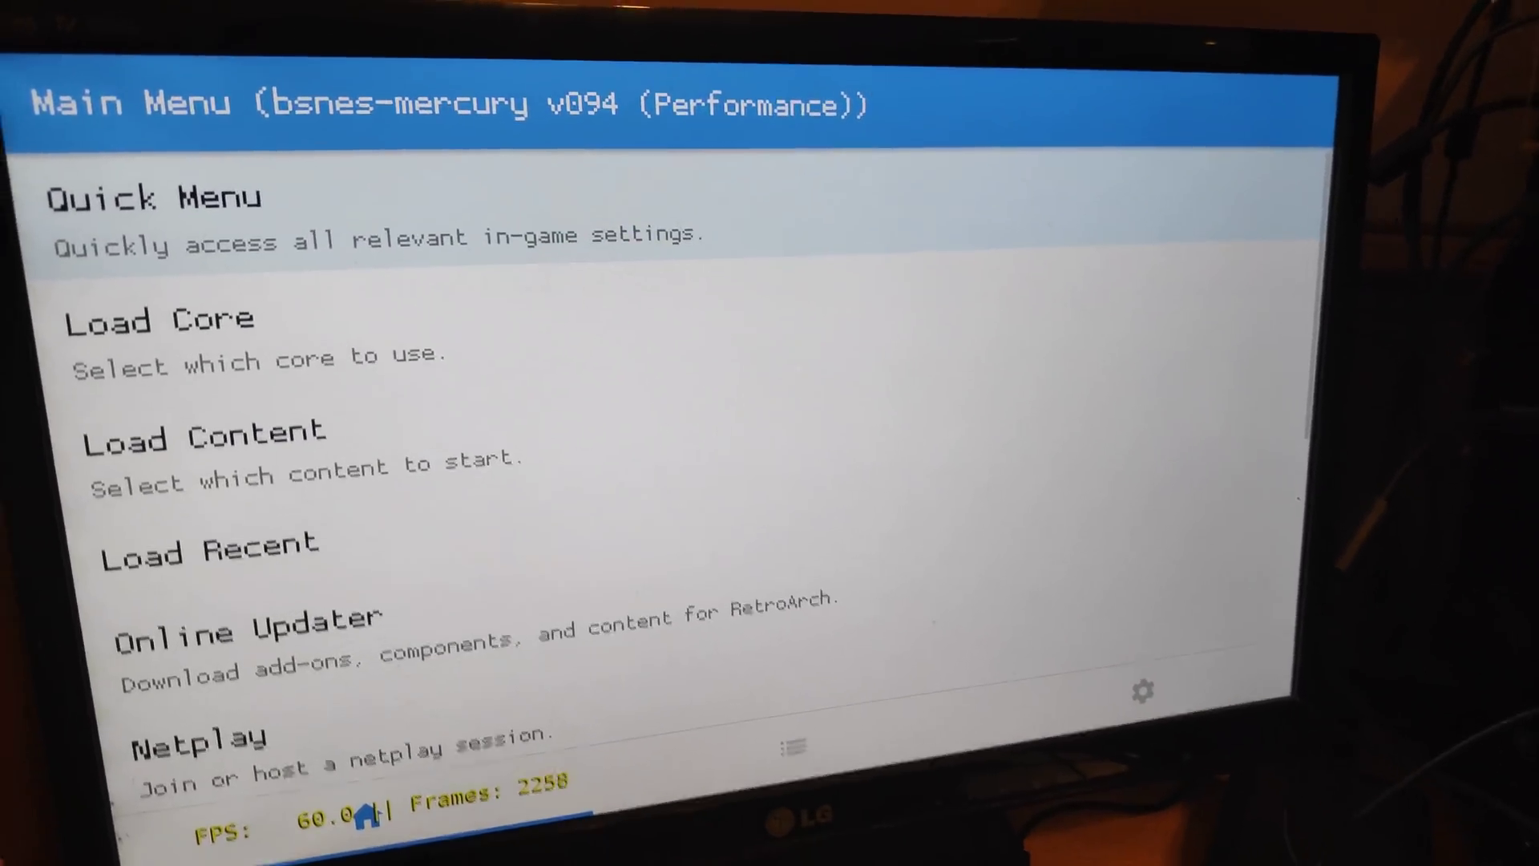
pyautogui.press('Up')
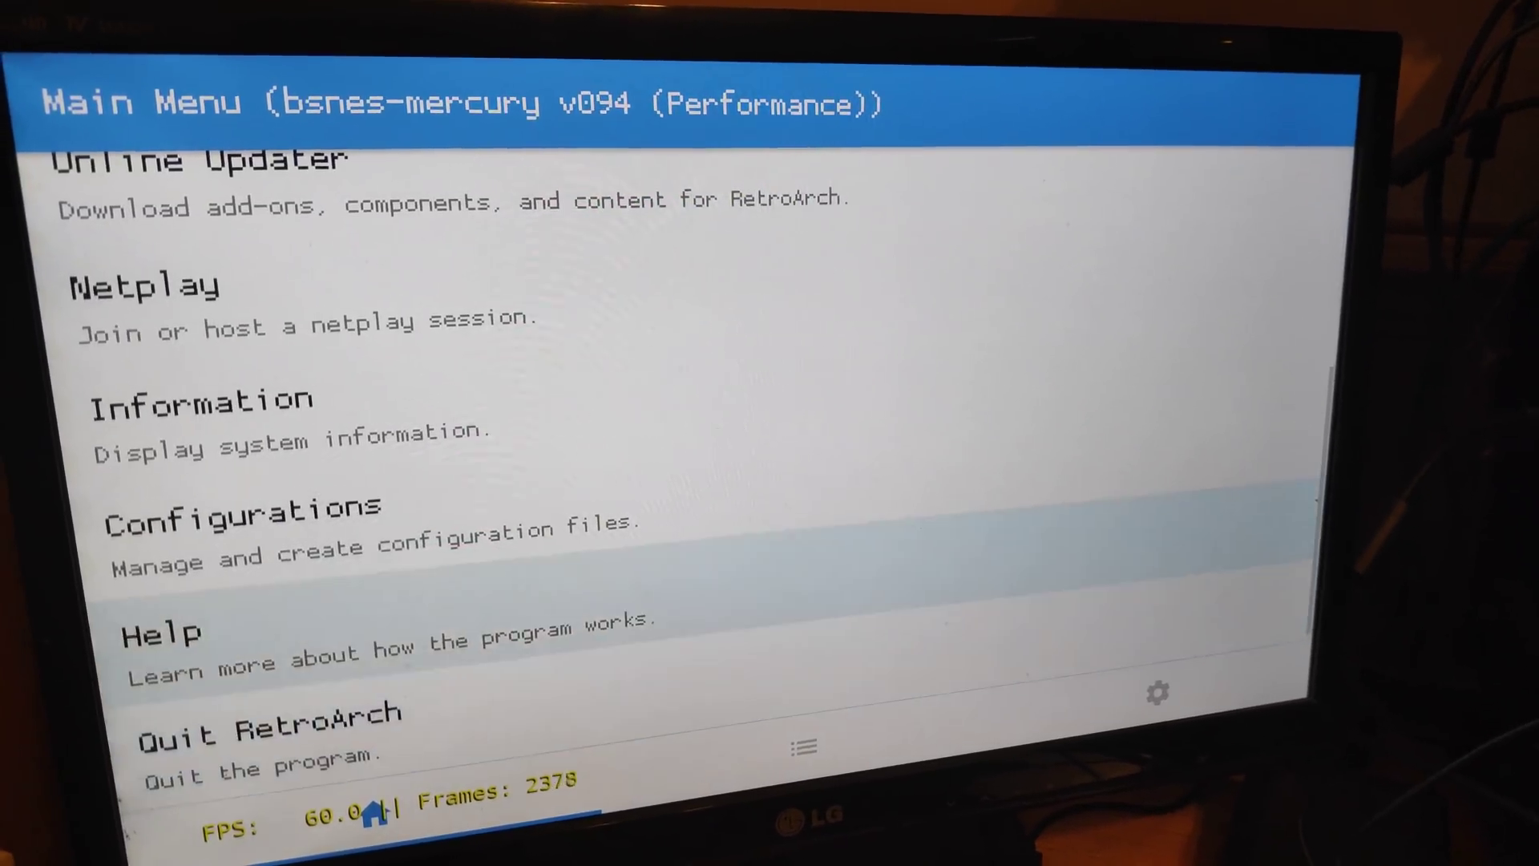
pyautogui.press('Down')
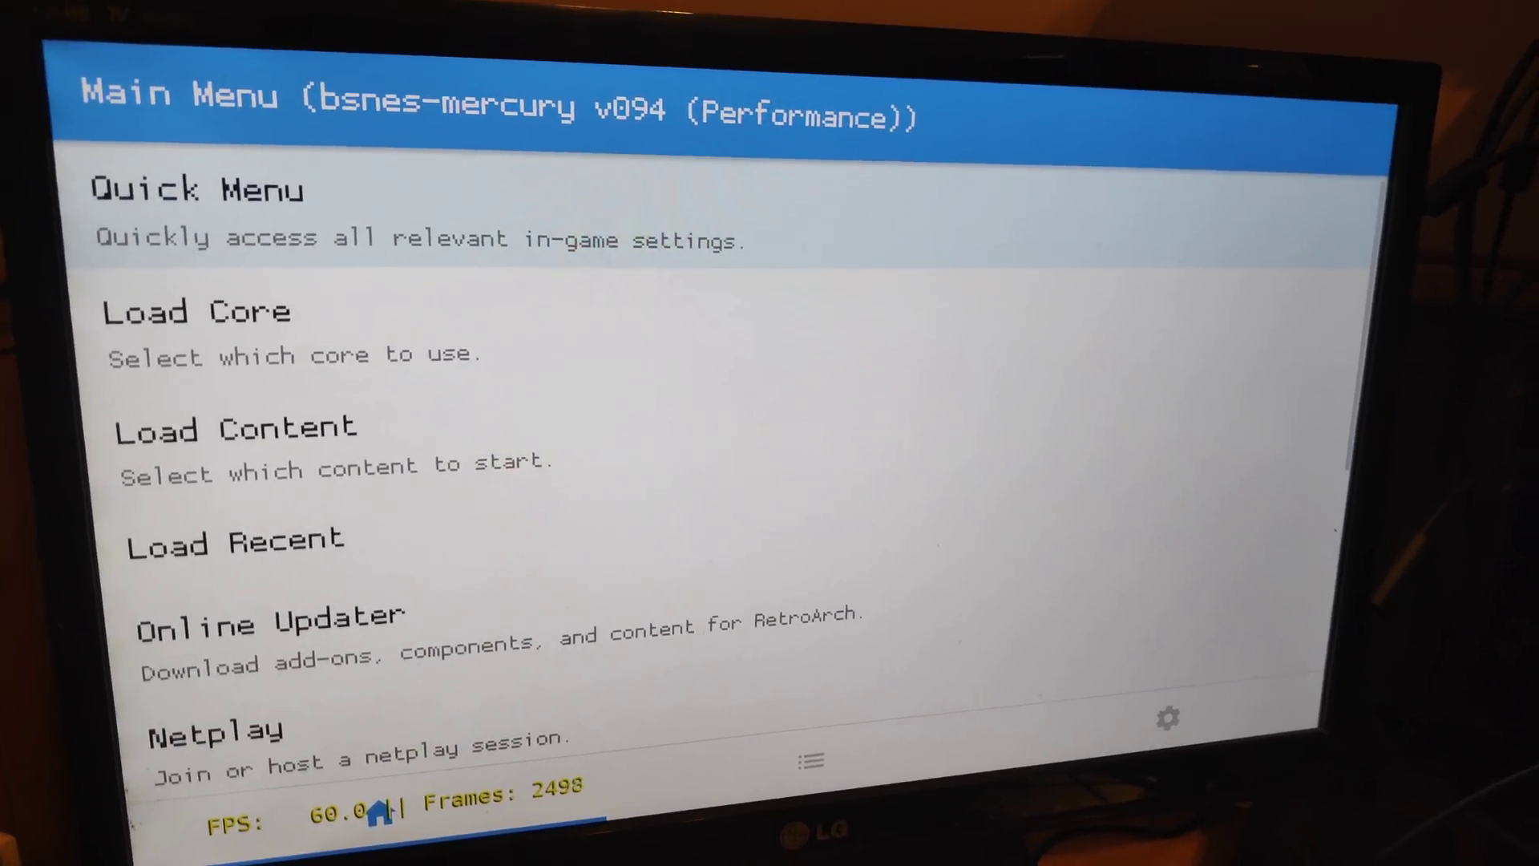
pyautogui.press('Right')
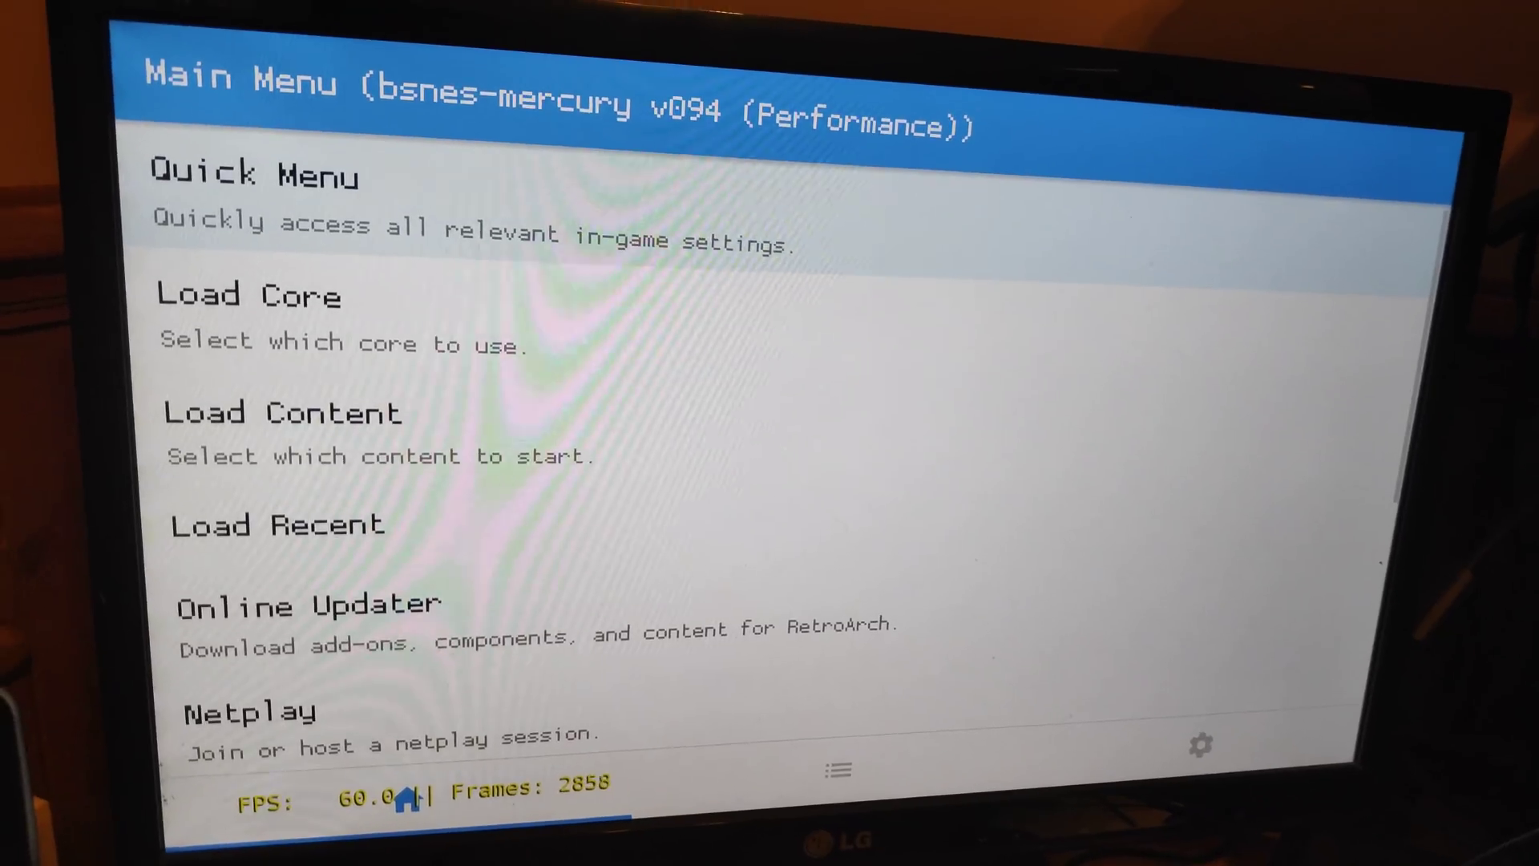
# Open Load Content and browse the root '/' folder list.
pyautogui.press('Down')
pyautogui.press('Down')
pyautogui.press('Return')
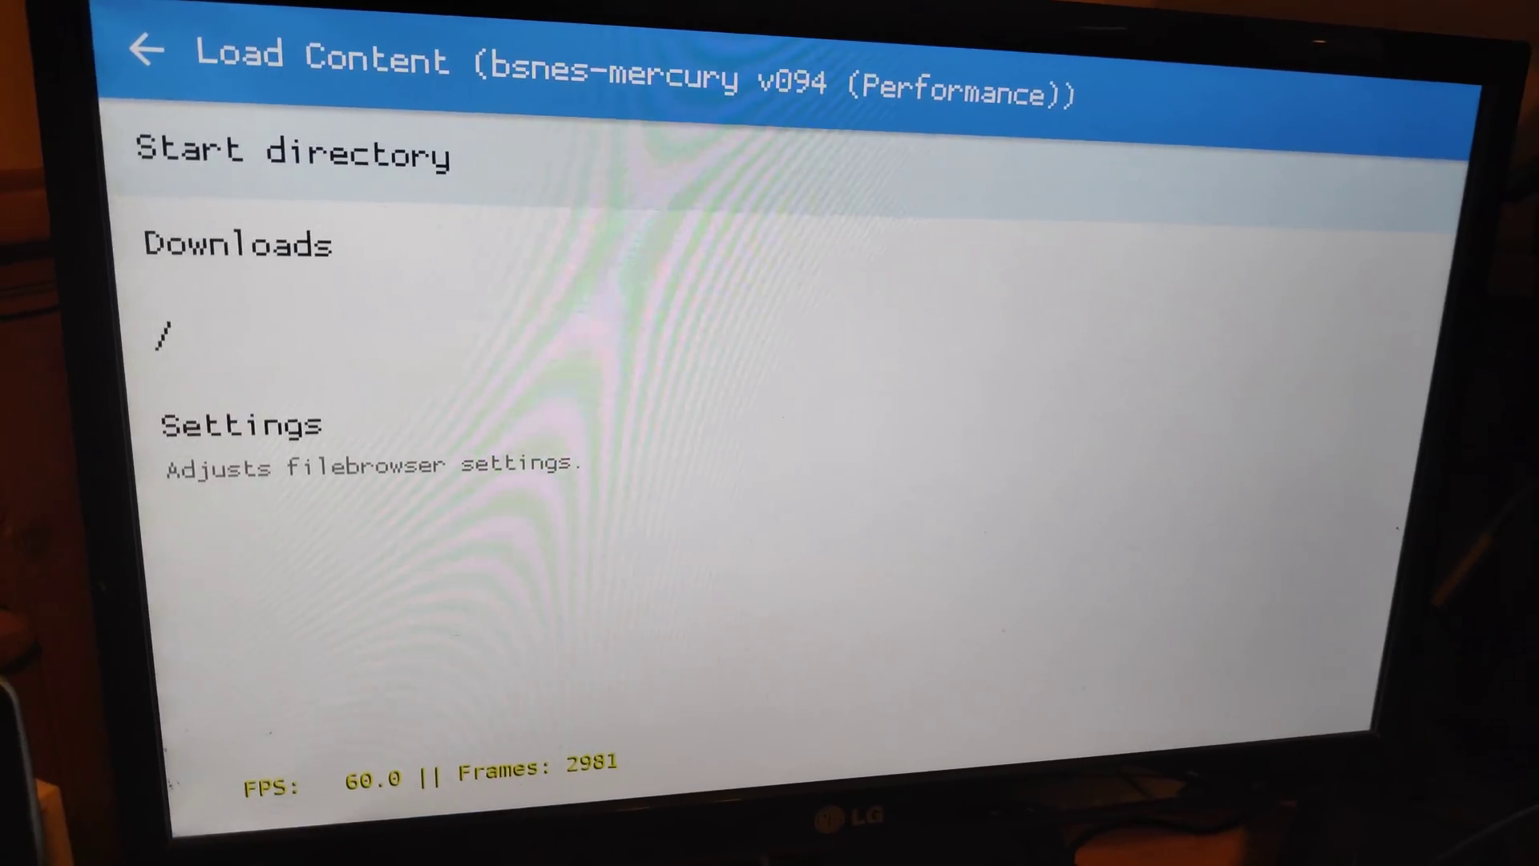
pyautogui.press('Down')
pyautogui.press('Down')
pyautogui.press('Return')
pyautogui.press('Up')
pyautogui.press('Up')
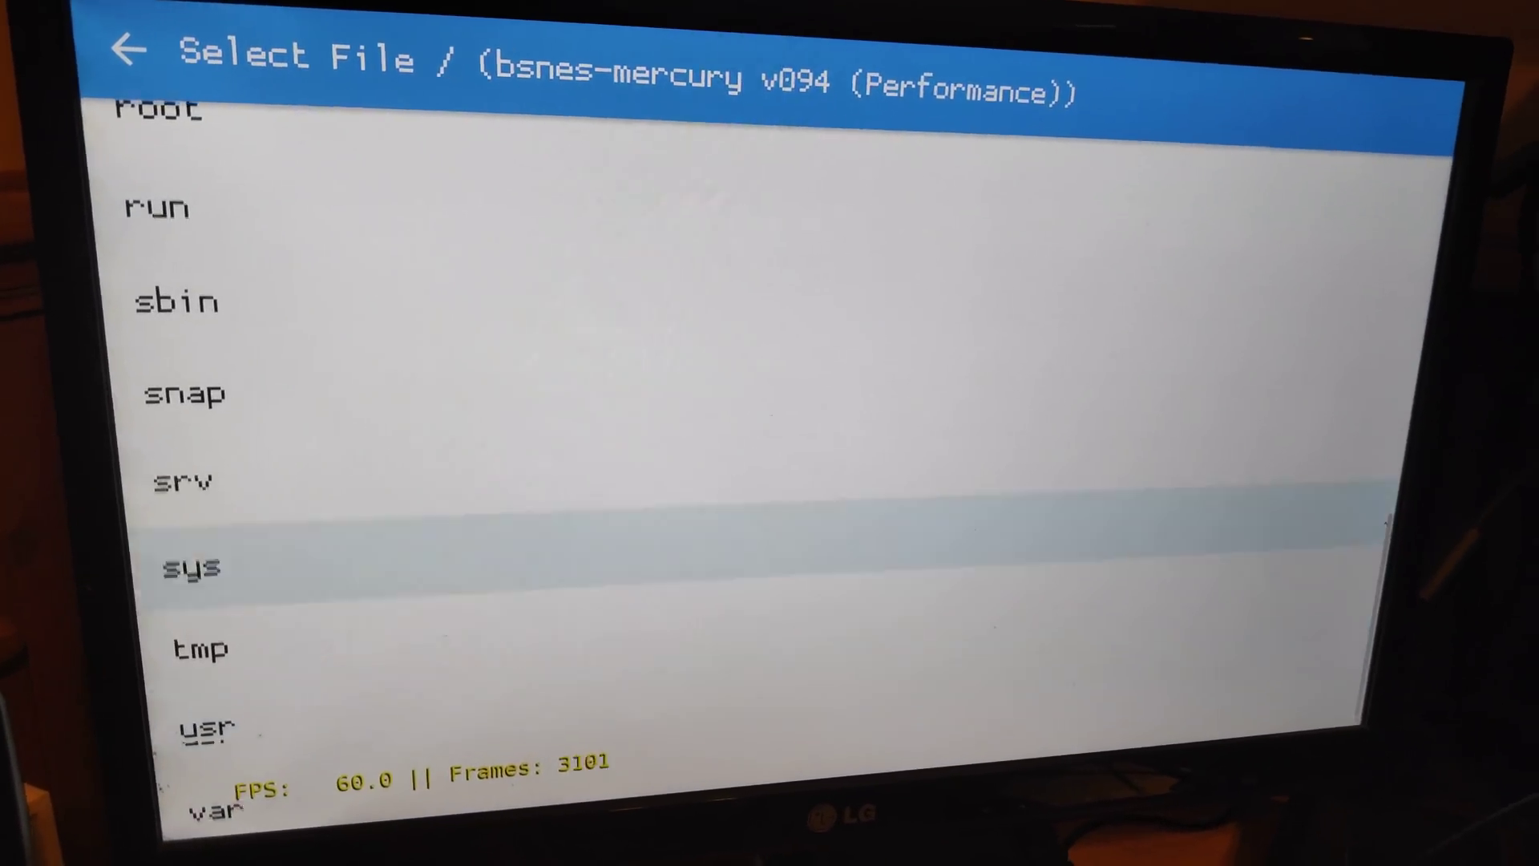
pyautogui.press('Up')
pyautogui.press('Up')
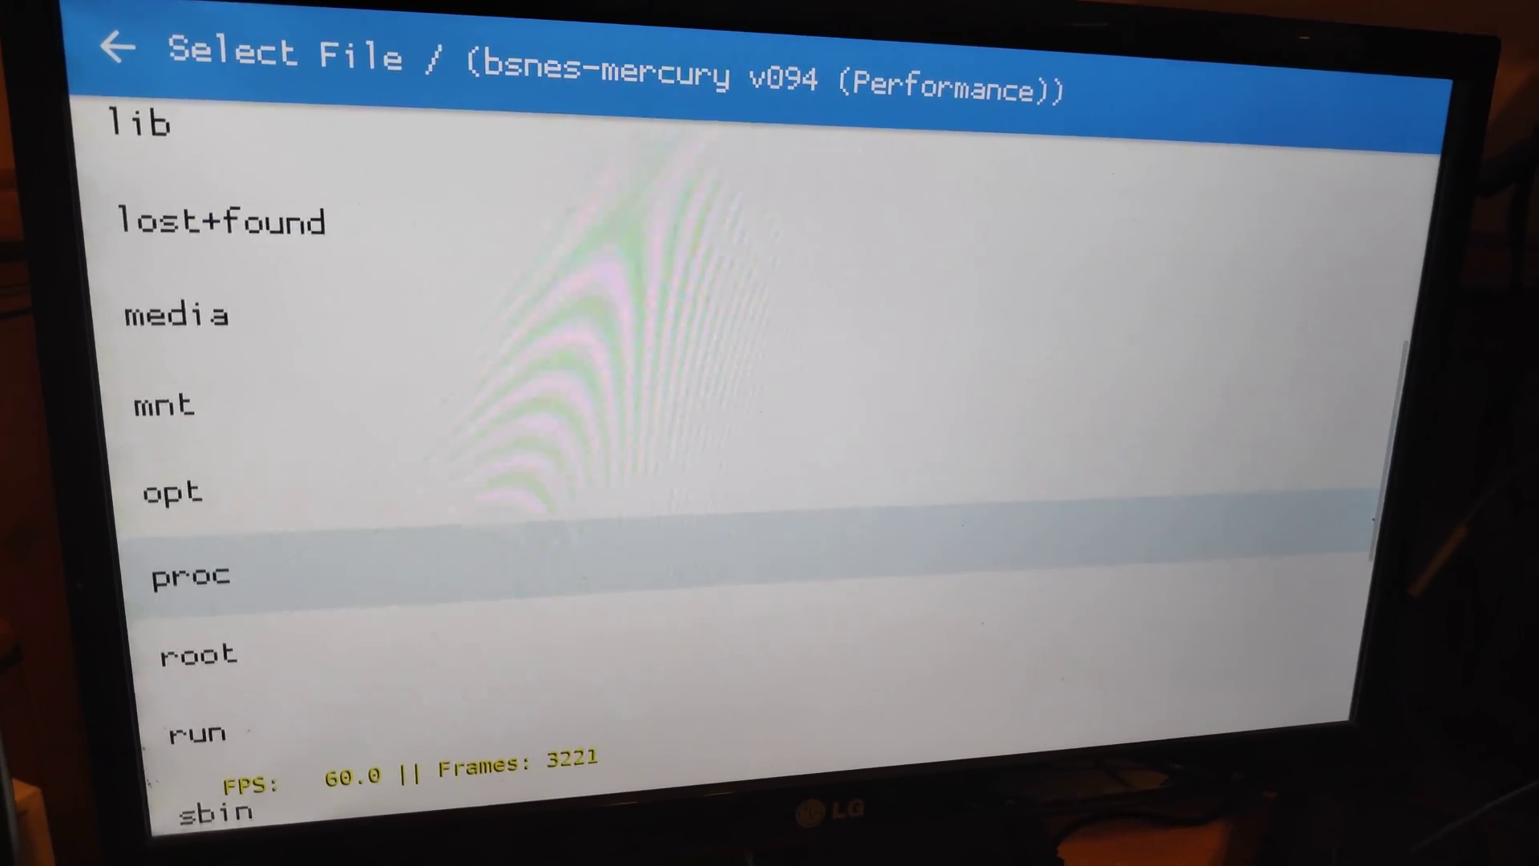
pyautogui.press('Up')
pyautogui.press('Up')
# Go into mnt and then the SNES games folder.
pyautogui.press('Down')
pyautogui.press('Down')
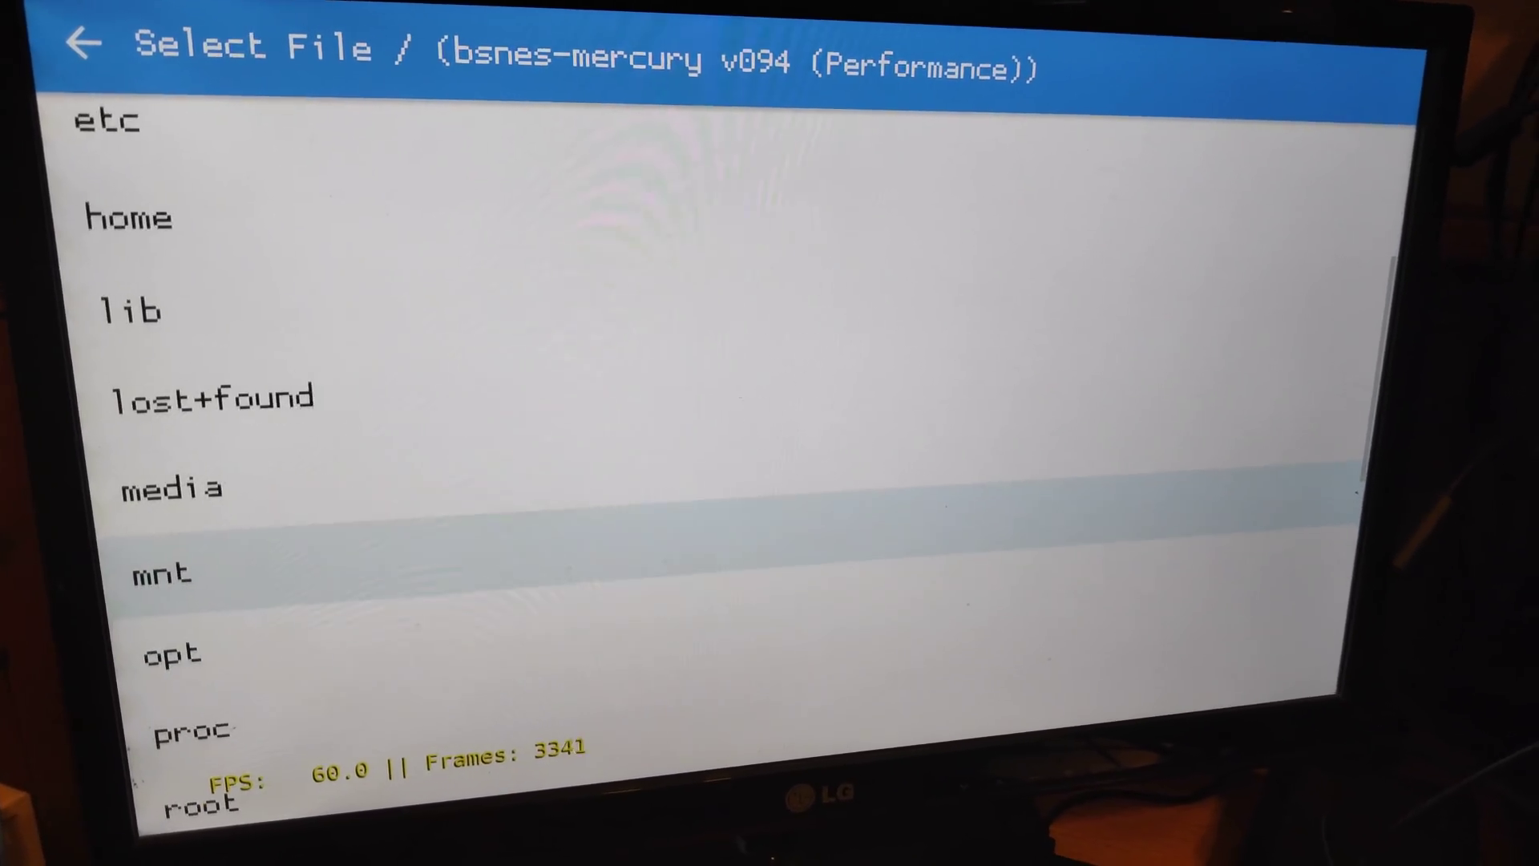
pyautogui.press('Return')
pyautogui.press('Down')
pyautogui.press('Down')
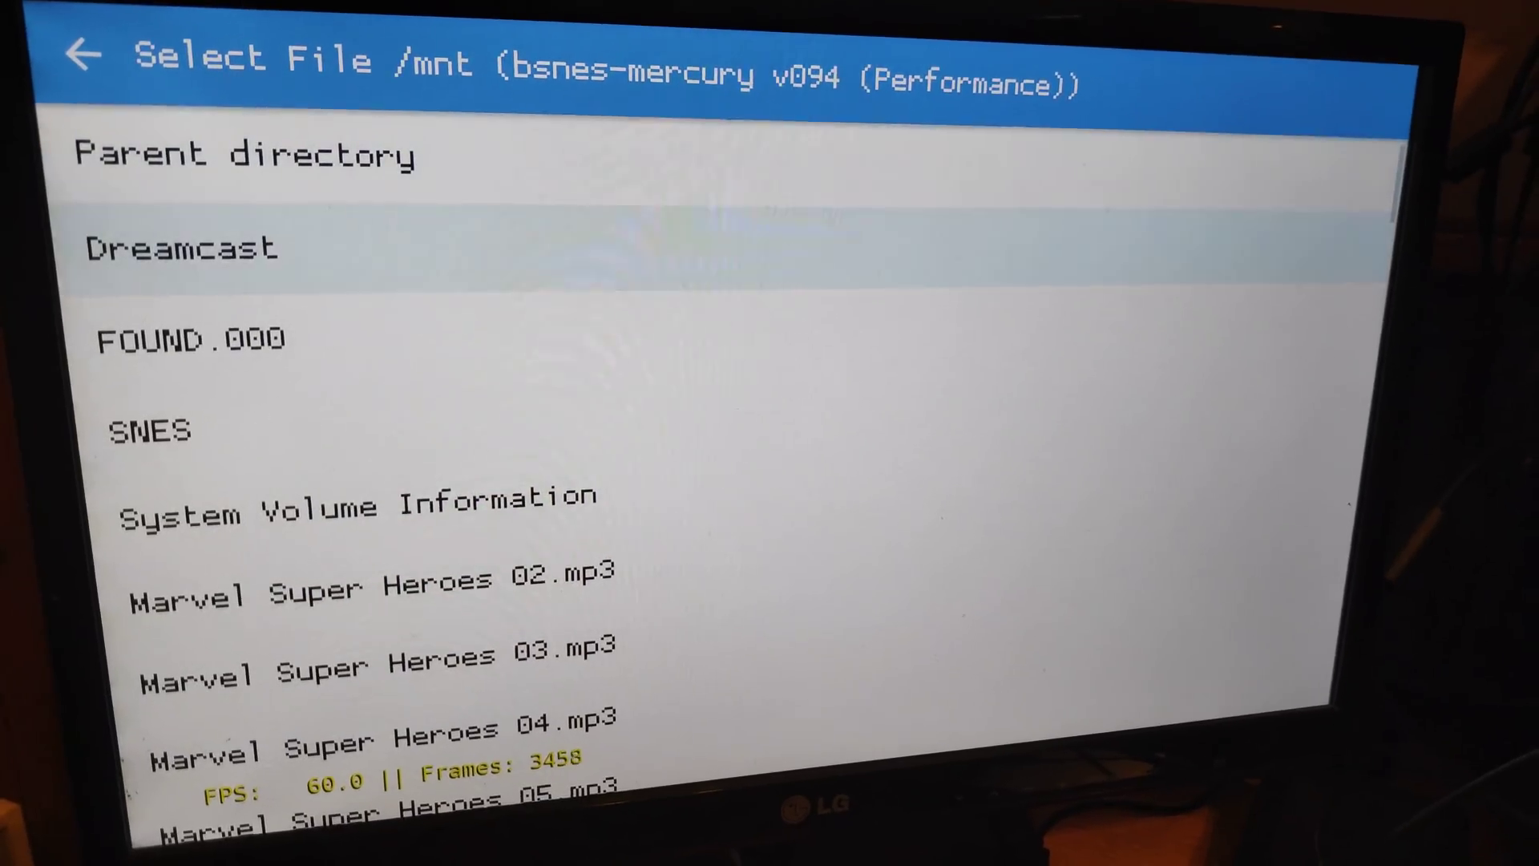
pyautogui.press('Down')
pyautogui.press('Return')
# Scroll the SNES game list to 'Star Fox (U).smc' and select it.
pyautogui.press('Down')
pyautogui.press('Down')
pyautogui.press('Down')
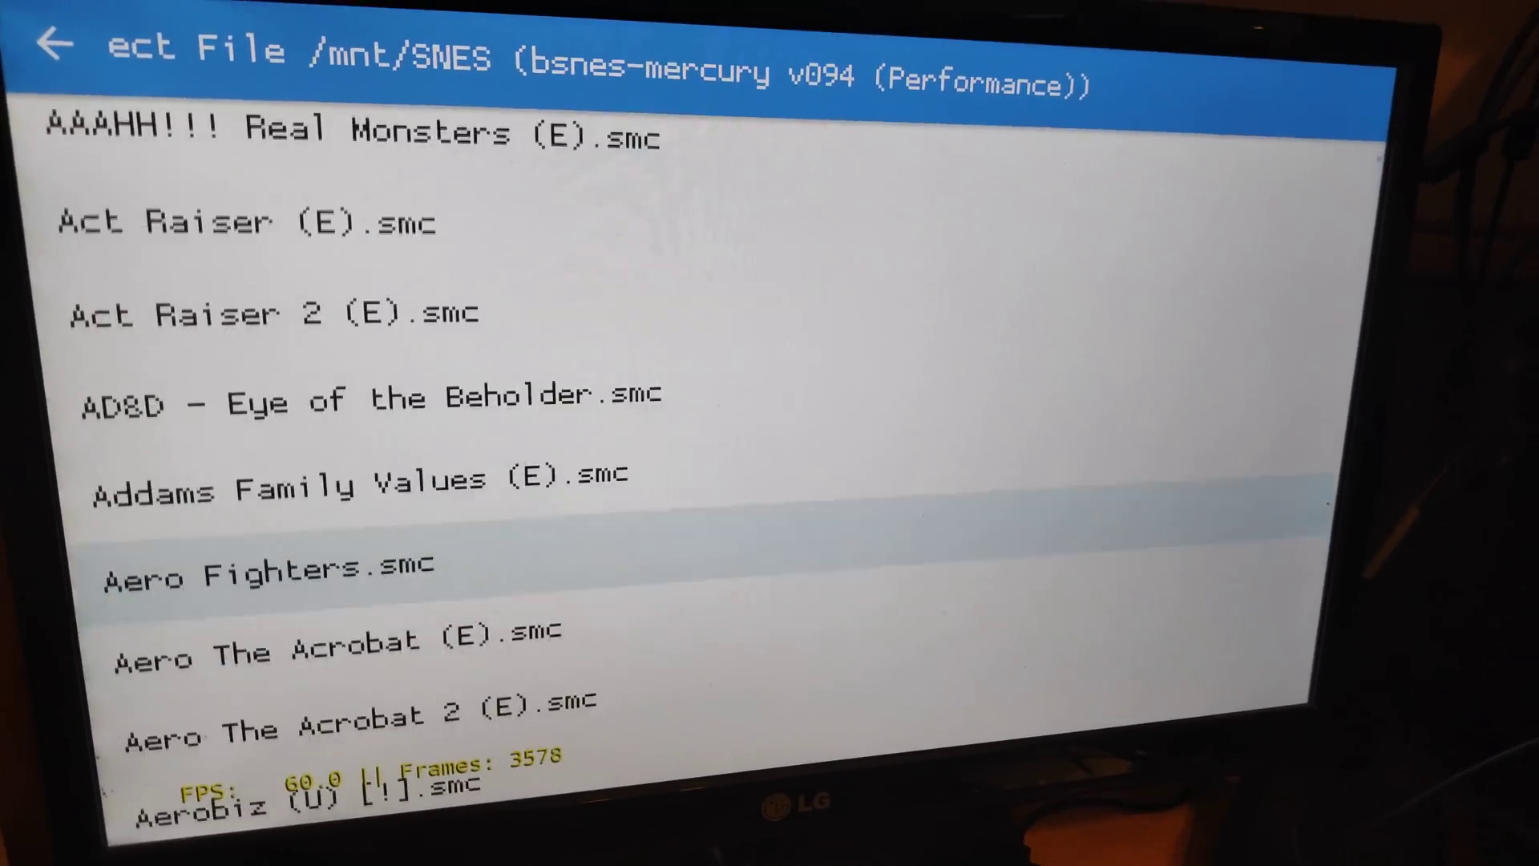
pyautogui.press('Down')
pyautogui.press('Down')
pyautogui.press('Down')
pyautogui.press('Down')
pyautogui.press('Down')
pyautogui.press('Down')
pyautogui.press('Down')
pyautogui.press('Down')
pyautogui.press('Down')
pyautogui.press('Down')
pyautogui.press('Down')
pyautogui.press('Down')
pyautogui.press('Down')
pyautogui.press('Down')
pyautogui.press('Down')
pyautogui.press('Down')
pyautogui.press('Down')
pyautogui.press('Down')
pyautogui.press('Down')
pyautogui.press('Down')
pyautogui.press('Down')
pyautogui.press('Down')
pyautogui.press('Down')
pyautogui.press('Down')
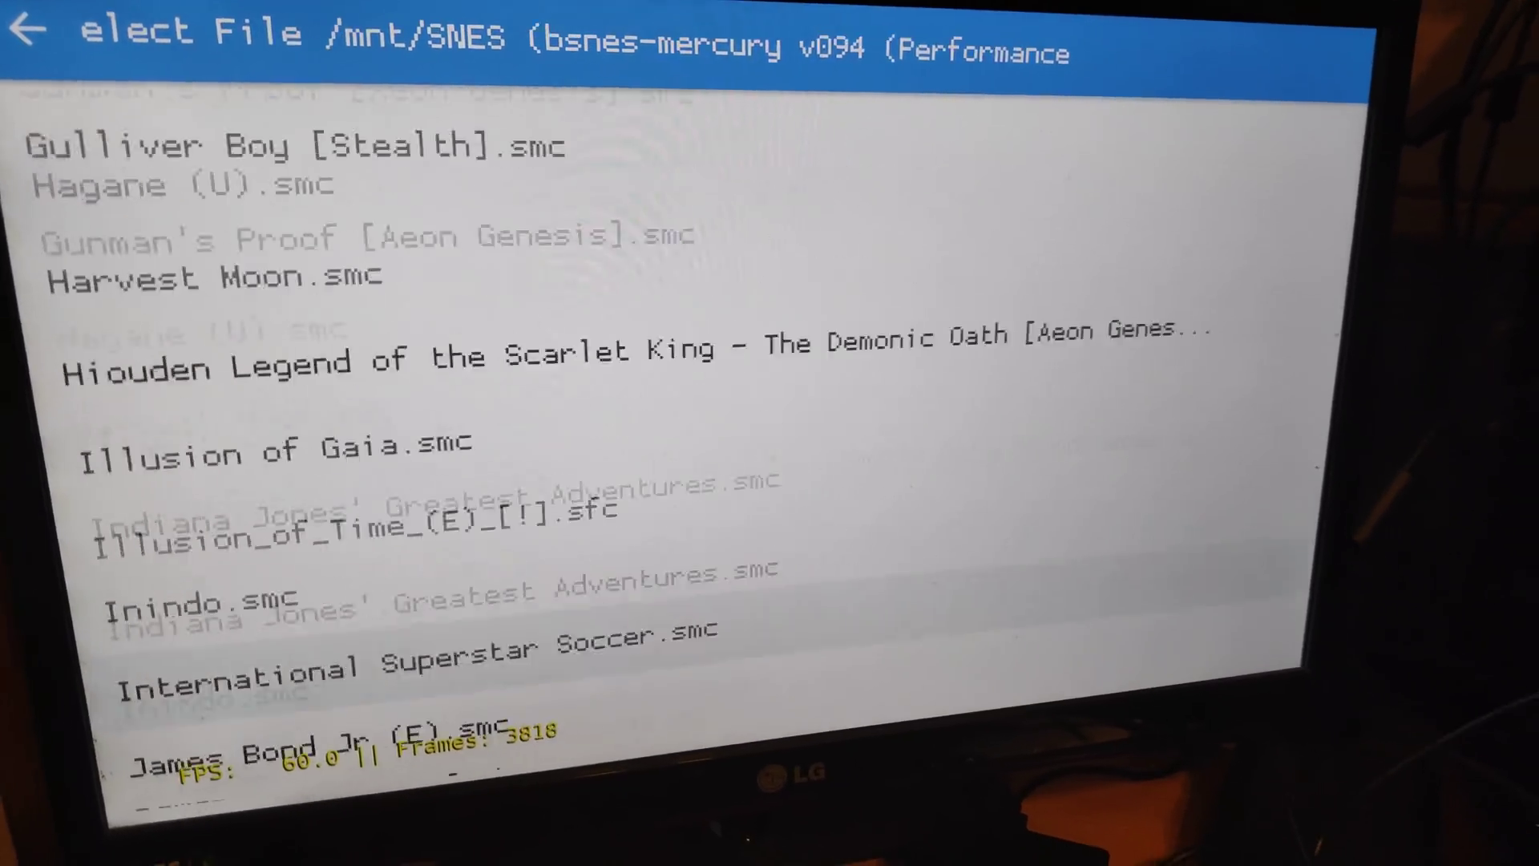
pyautogui.press('Down')
pyautogui.press('Down')
pyautogui.press('Down')
pyautogui.press('Down')
pyautogui.press('Down')
pyautogui.press('Down')
pyautogui.press('Down')
pyautogui.press('Down')
pyautogui.press('Down')
pyautogui.press('Down')
pyautogui.press('Down')
pyautogui.press('Down')
pyautogui.press('Down')
pyautogui.press('Down')
pyautogui.press('Down')
pyautogui.press('Up')
pyautogui.press('Up')
pyautogui.press('Up')
pyautogui.press('Up')
pyautogui.press('Up')
pyautogui.press('Up')
pyautogui.press('Up')
pyautogui.press('Up')
pyautogui.press('Up')
pyautogui.press('Up')
pyautogui.press('Up')
pyautogui.press('Up')
pyautogui.press('Up')
pyautogui.press('Up')
pyautogui.press('Up')
pyautogui.press('Up')
pyautogui.press('Up')
pyautogui.press('Up')
pyautogui.press('Up')
pyautogui.press('Up')
pyautogui.press('Up')
pyautogui.press('Up')
pyautogui.press('Up')
pyautogui.press('Up')
pyautogui.press('Up')
pyautogui.press('Up')
pyautogui.press('Up')
pyautogui.press('Up')
pyautogui.press('Up')
pyautogui.press('Up')
pyautogui.press('Up')
pyautogui.press('Up')
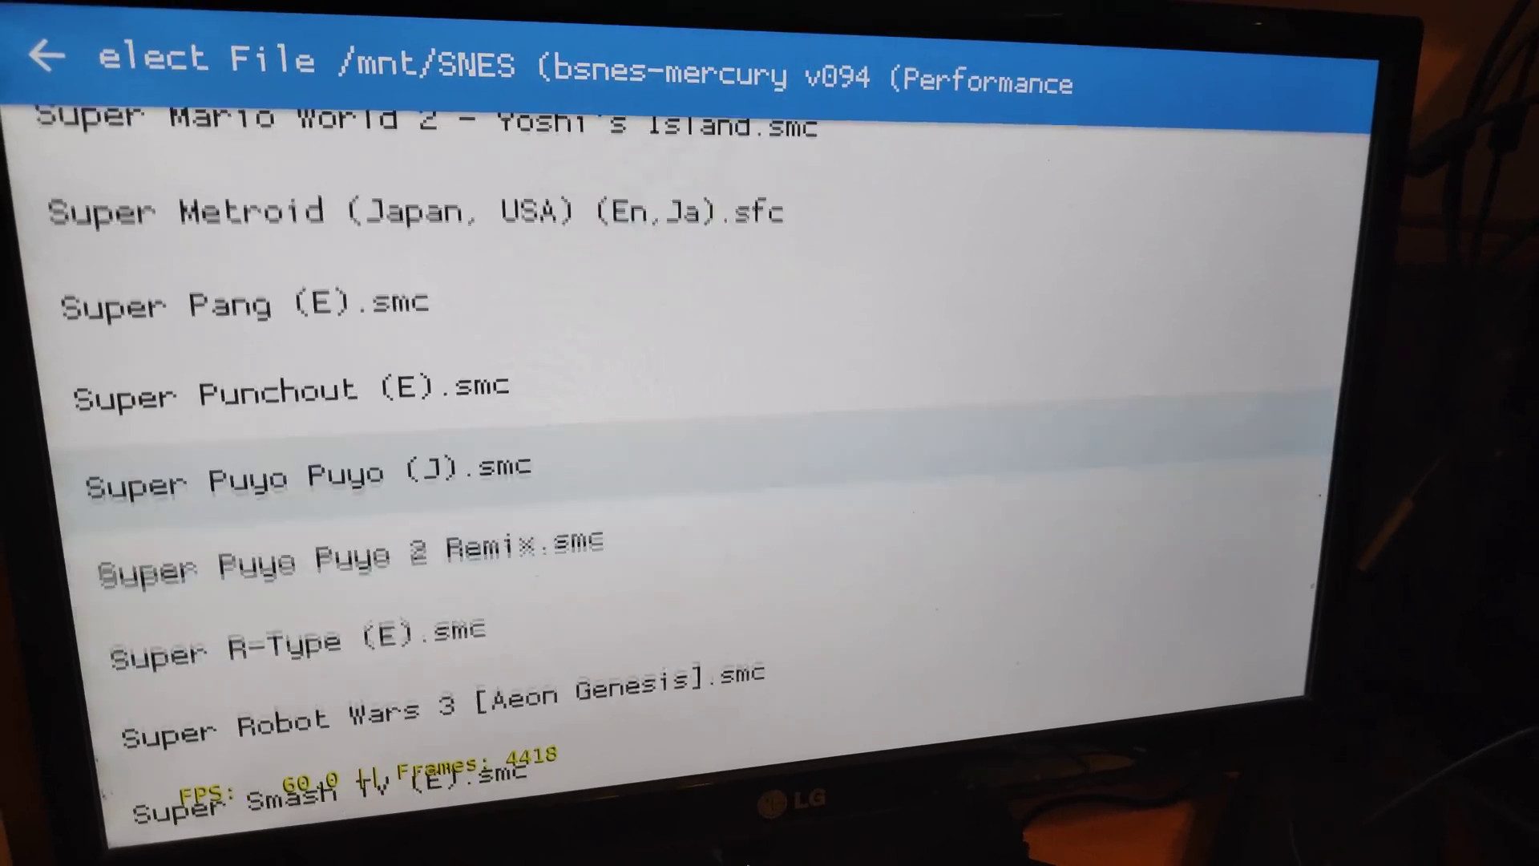
pyautogui.press('Up')
pyautogui.press('Up')
pyautogui.press('Up')
pyautogui.press('Up')
pyautogui.press('Up')
pyautogui.press('Up')
pyautogui.press('Up')
pyautogui.press('Up')
pyautogui.press('Up')
pyautogui.press('Up')
pyautogui.press('Up')
pyautogui.press('Up')
pyautogui.press('Up')
pyautogui.press('Up')
pyautogui.press('Up')
pyautogui.press('Up')
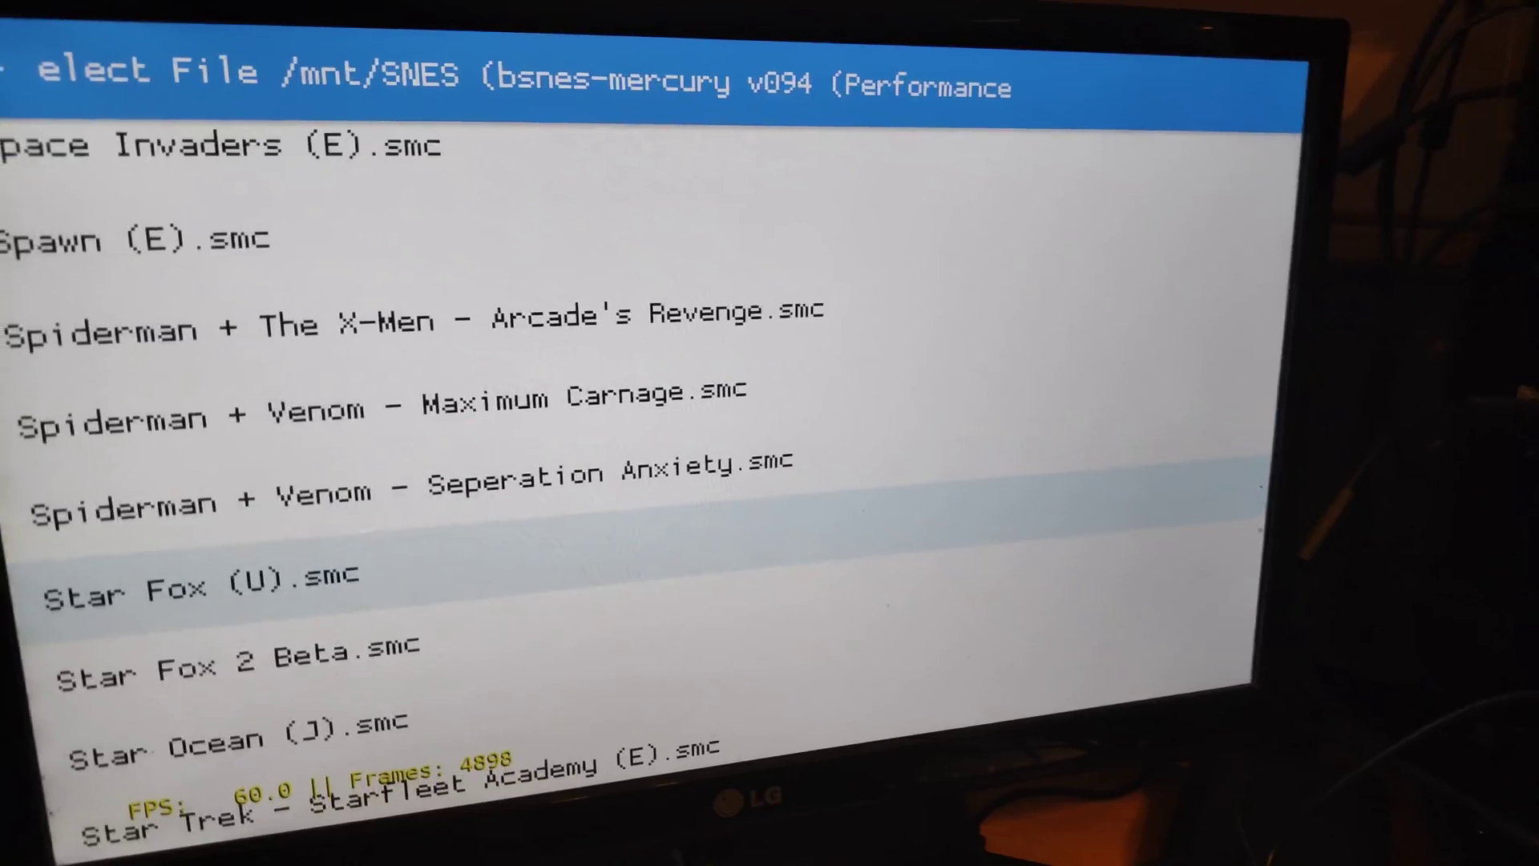
# Start Star Fox (U).smc on the current bsnes-mercury Performance core.
pyautogui.press('Return')
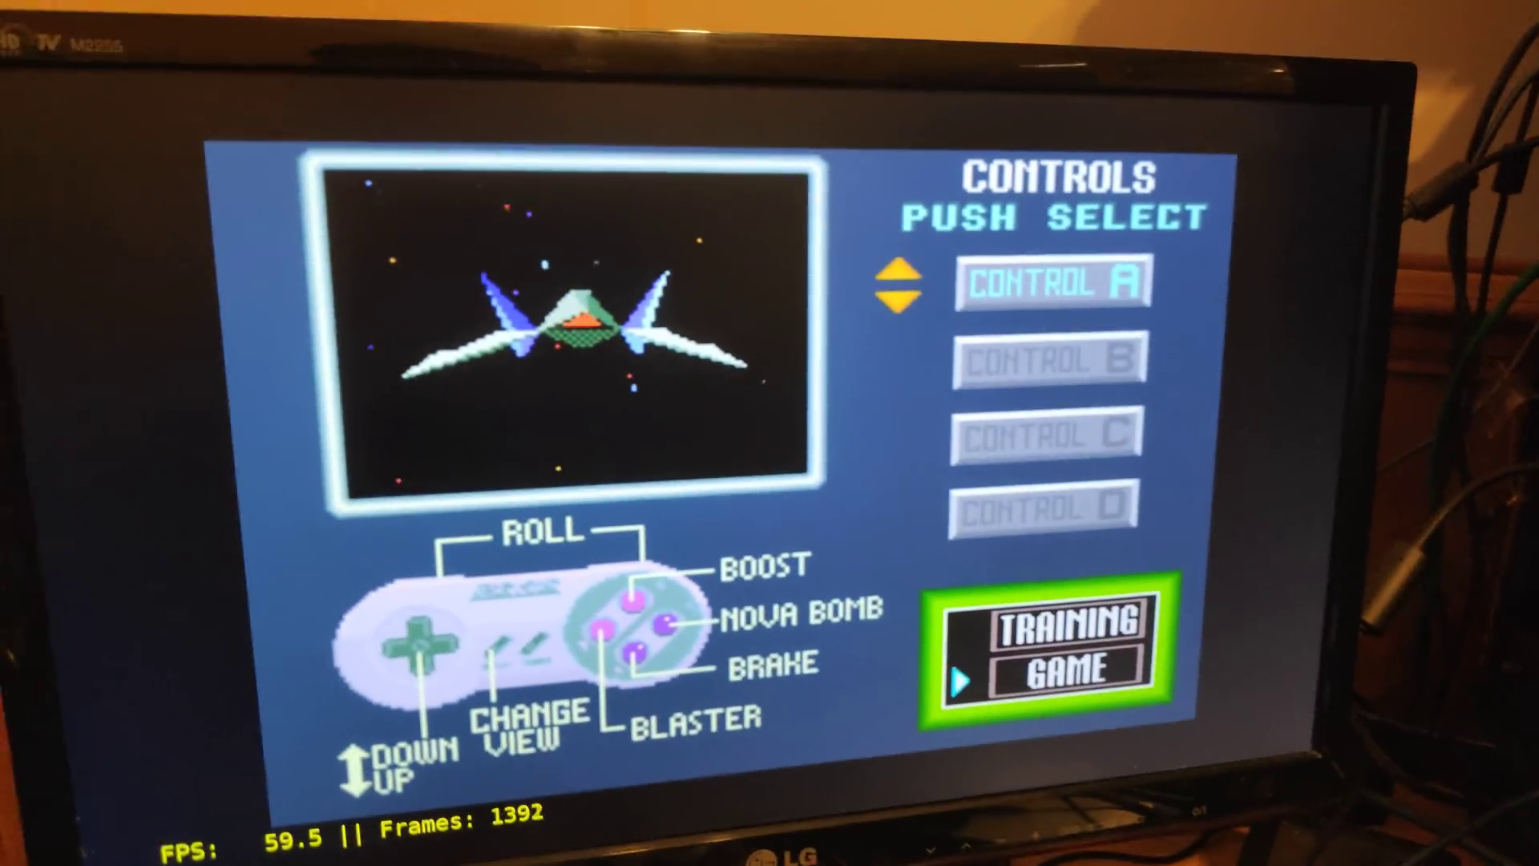
# Move the Star Fox menu choice to Training while the game runs at 60 FPS.
pyautogui.press('Up')
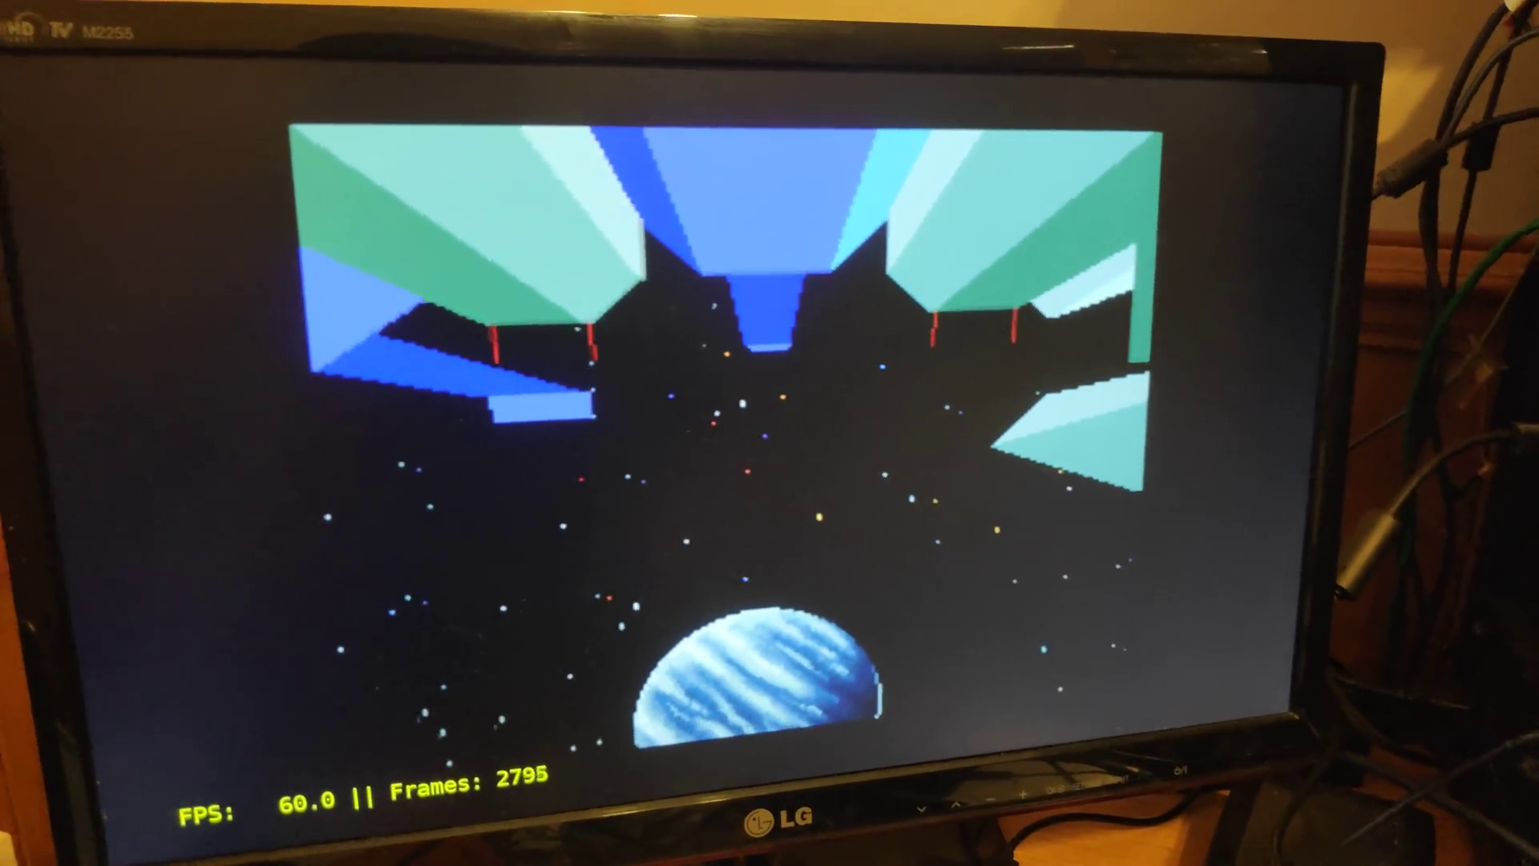
# Close Star Fox from the Quick Menu and load the bsnes-mercury Performance core.
pyautogui.press('F1')
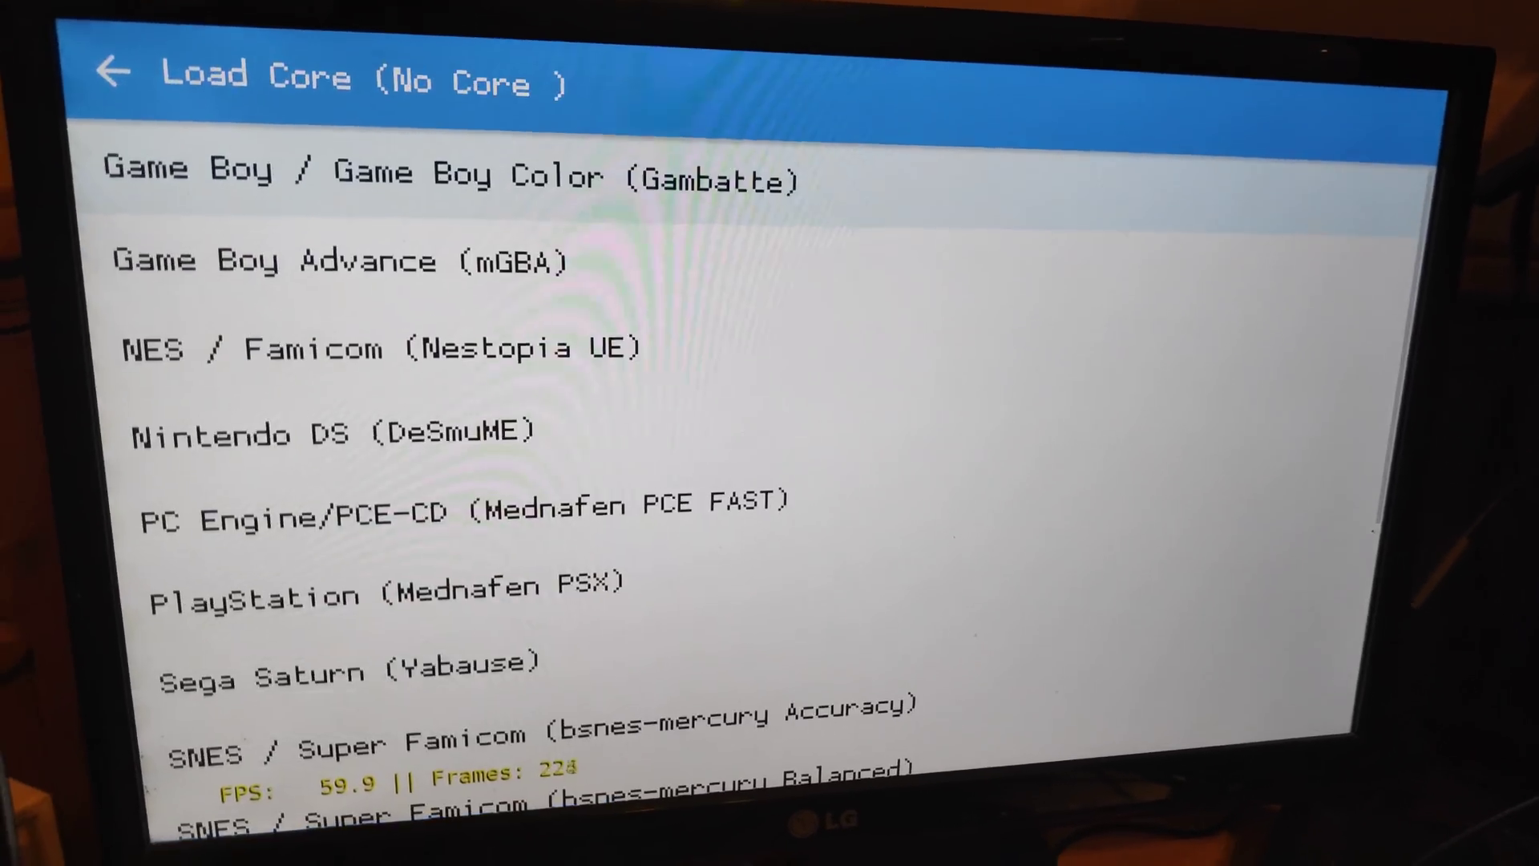
pyautogui.press('Down')
pyautogui.press('Down')
pyautogui.press('Down')
pyautogui.press('Down')
pyautogui.press('Down')
pyautogui.press('Down')
pyautogui.press('Down')
pyautogui.press('Down')
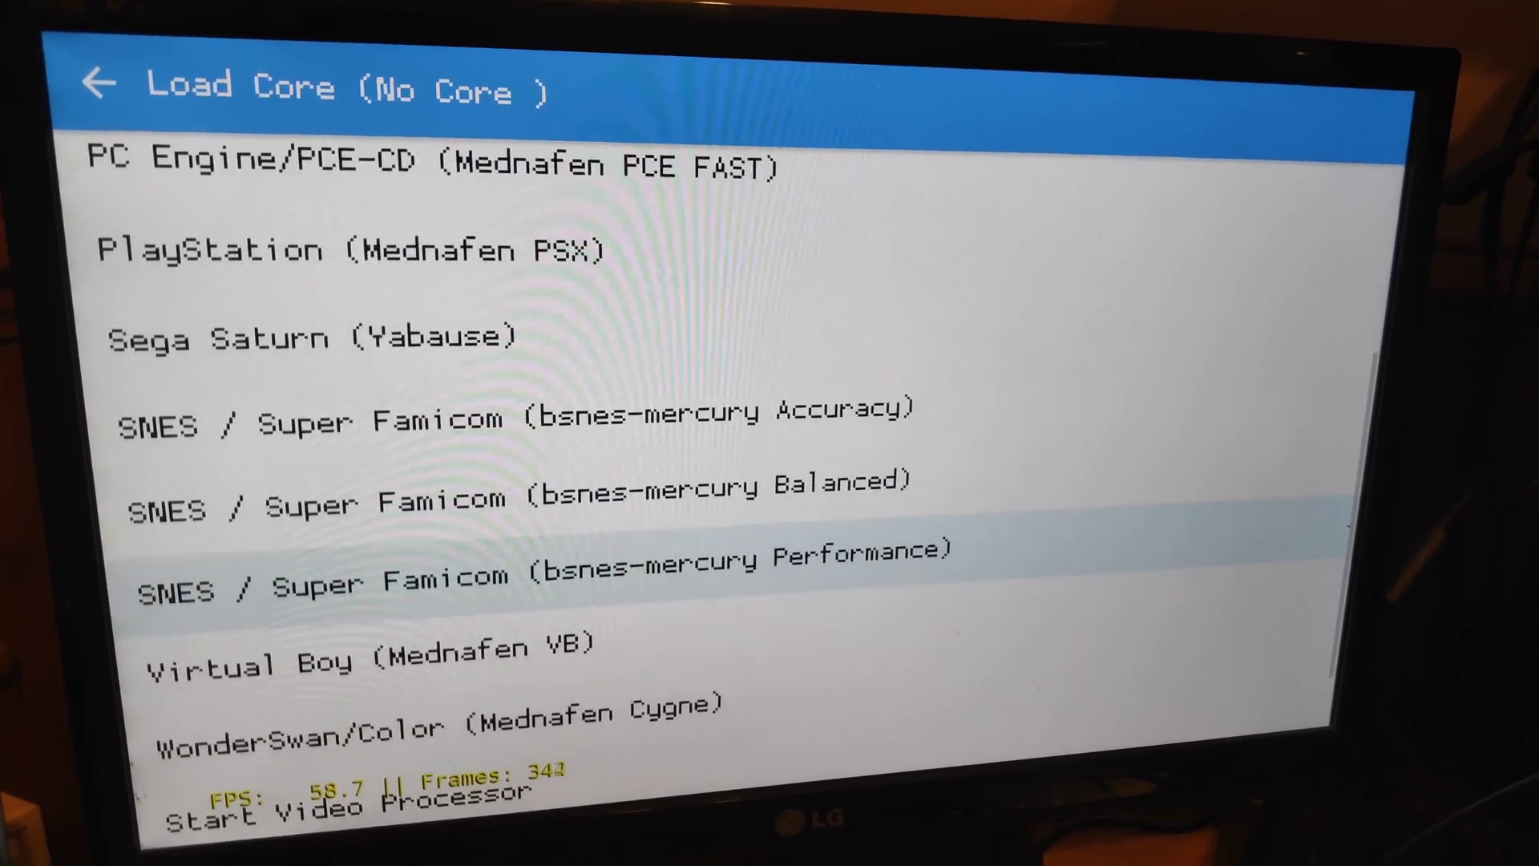
pyautogui.press('Return')
pyautogui.press('Down')
# Browse Load Content from the root '/' folder into mnt.
pyautogui.press('Return')
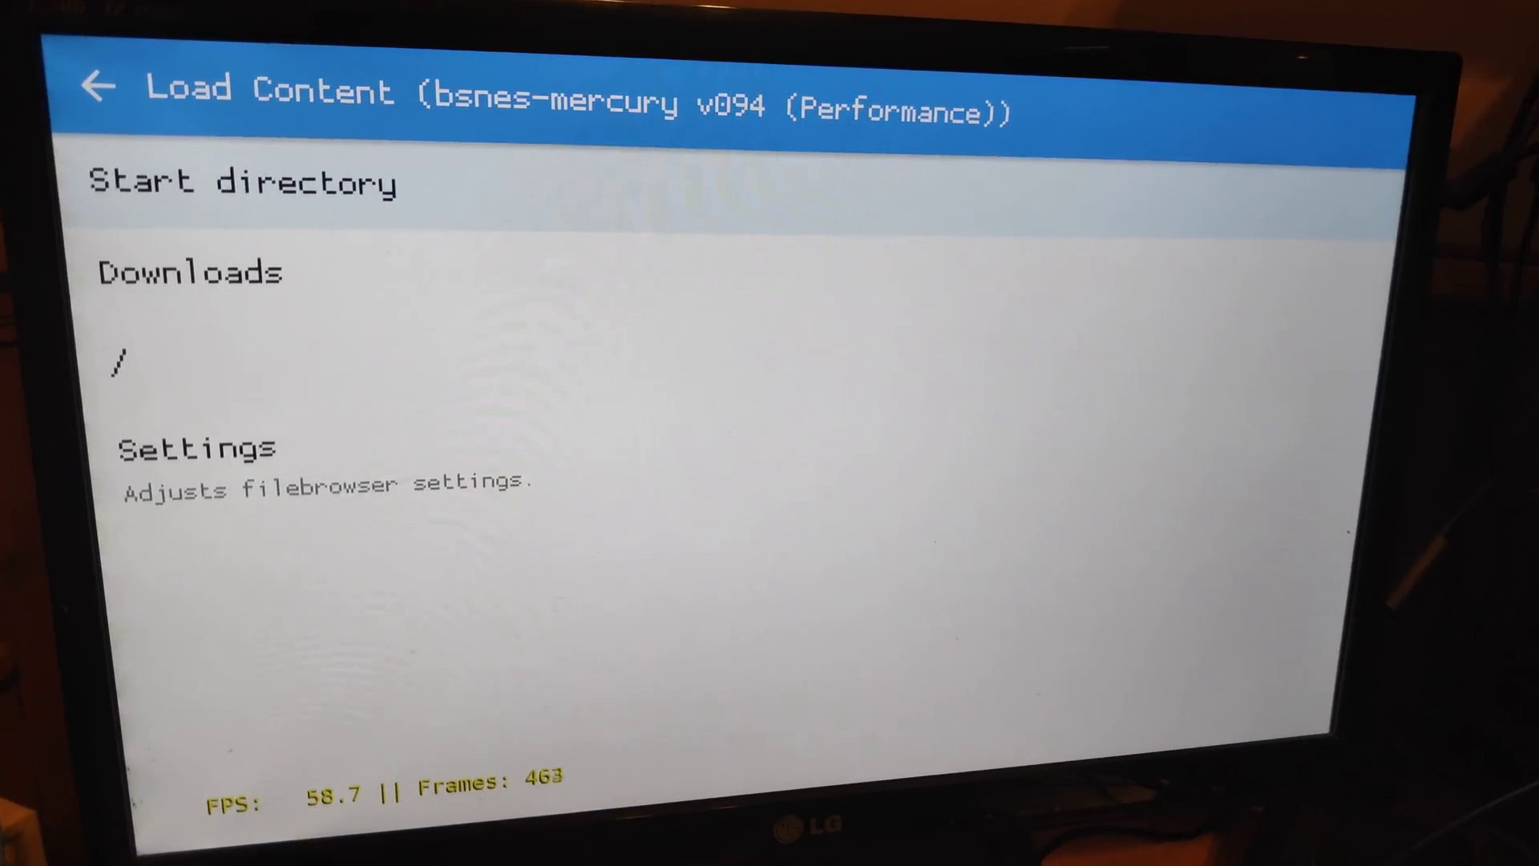
pyautogui.press('Down')
pyautogui.press('Down')
pyautogui.press('Down')
pyautogui.press('Up')
pyautogui.press('Return')
pyautogui.press('Up')
pyautogui.press('Up')
pyautogui.press('Up')
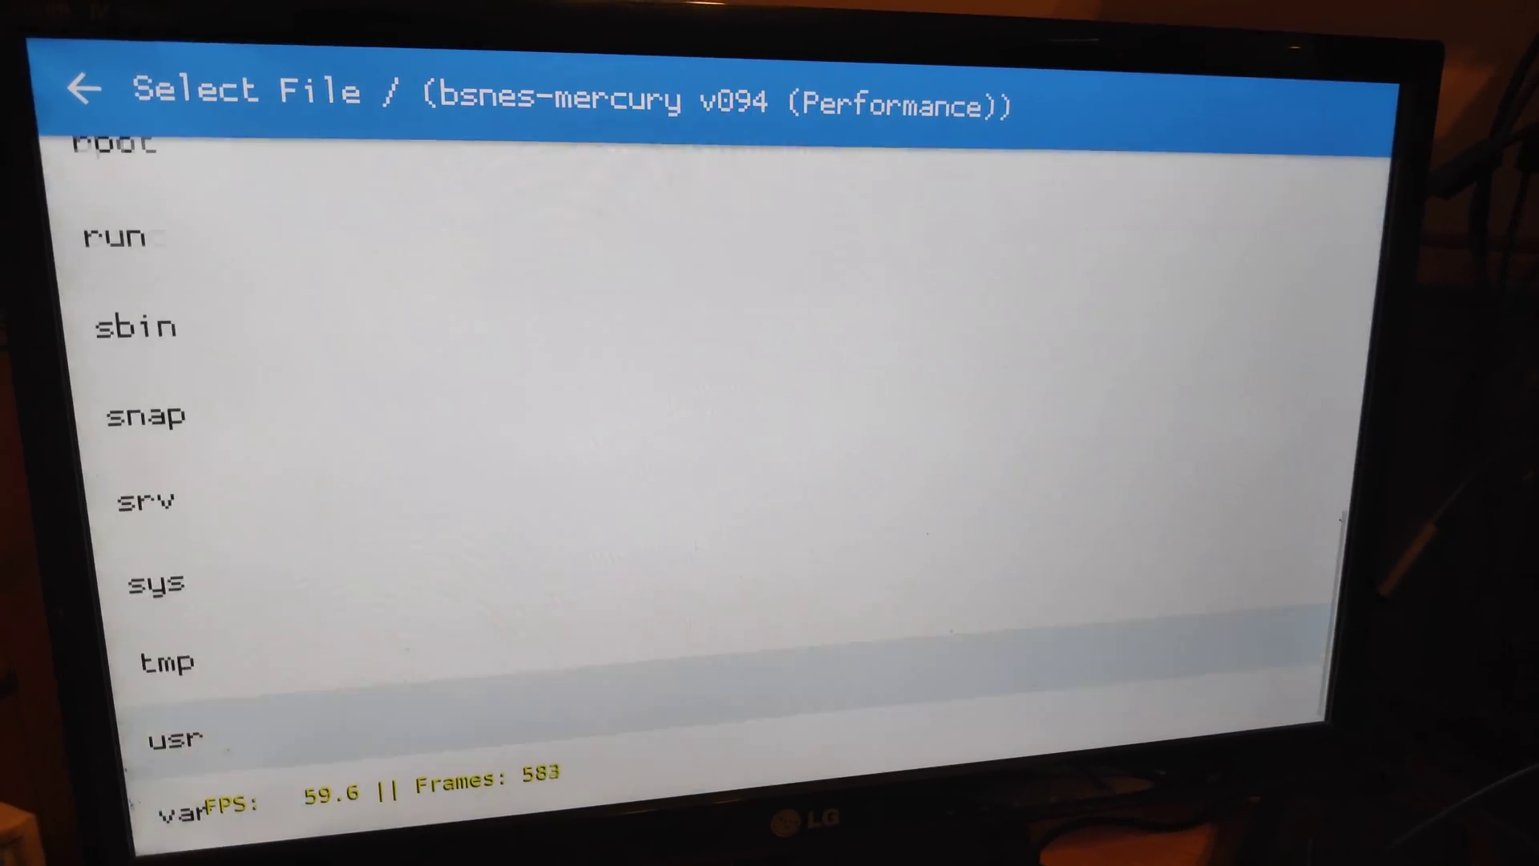
pyautogui.press('Up')
pyautogui.press('Up')
pyautogui.press('Up')
pyautogui.press('Up')
pyautogui.press('Up')
pyautogui.press('Up')
pyautogui.press('Up')
pyautogui.press('Return')
pyautogui.press('Up')
pyautogui.press('Up')
pyautogui.press('Up')
pyautogui.press('Up')
# Look inside the Dreamcast folder in mnt and back out.
pyautogui.press('Down')
pyautogui.press('Down')
pyautogui.press('Down')
pyautogui.press('Down')
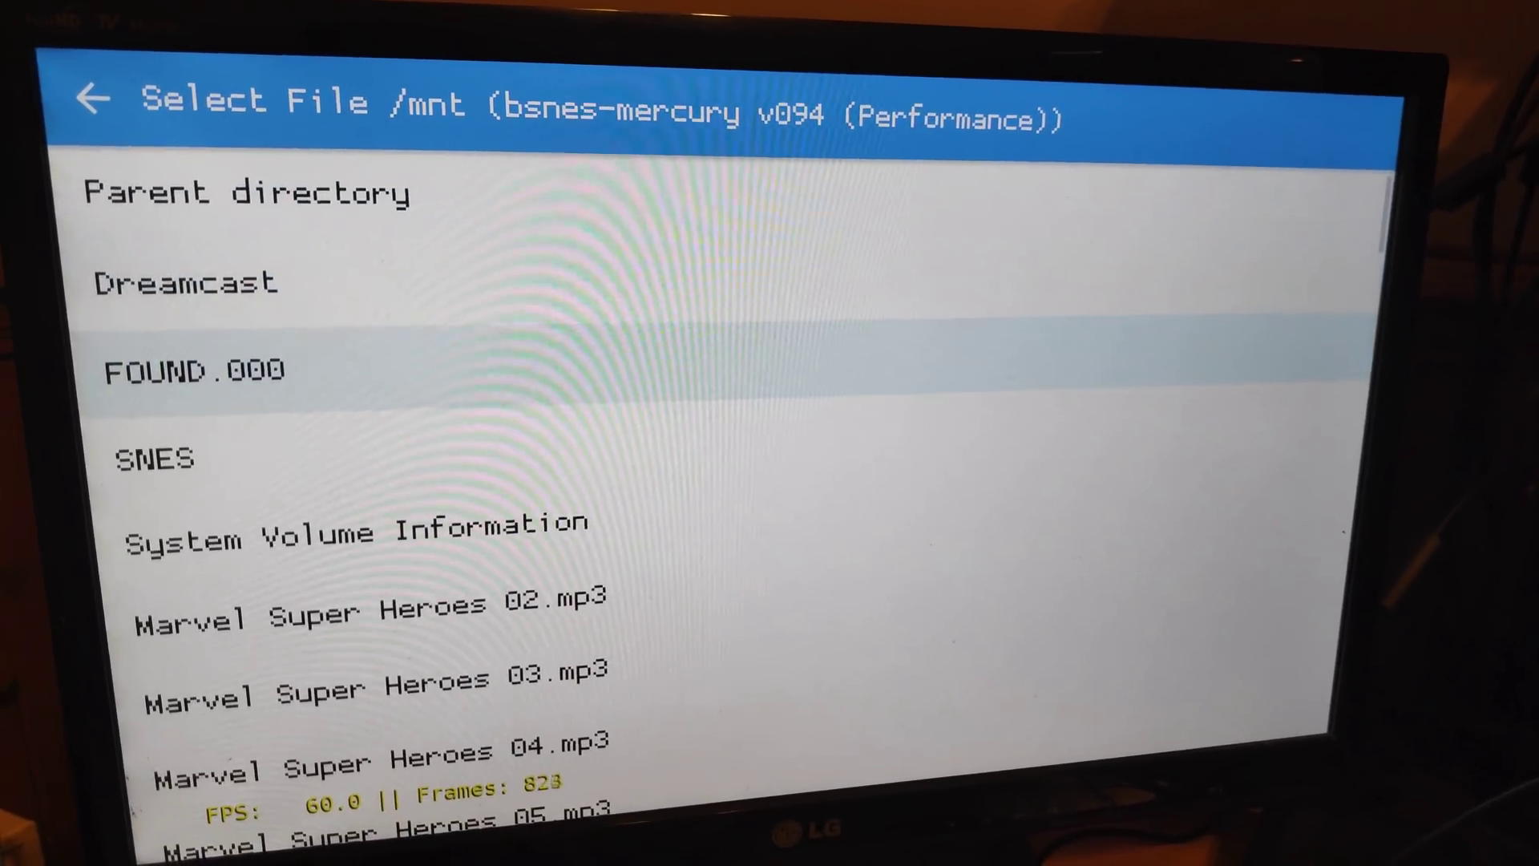
pyautogui.press('Up')
pyautogui.press('Return')
pyautogui.press('Down')
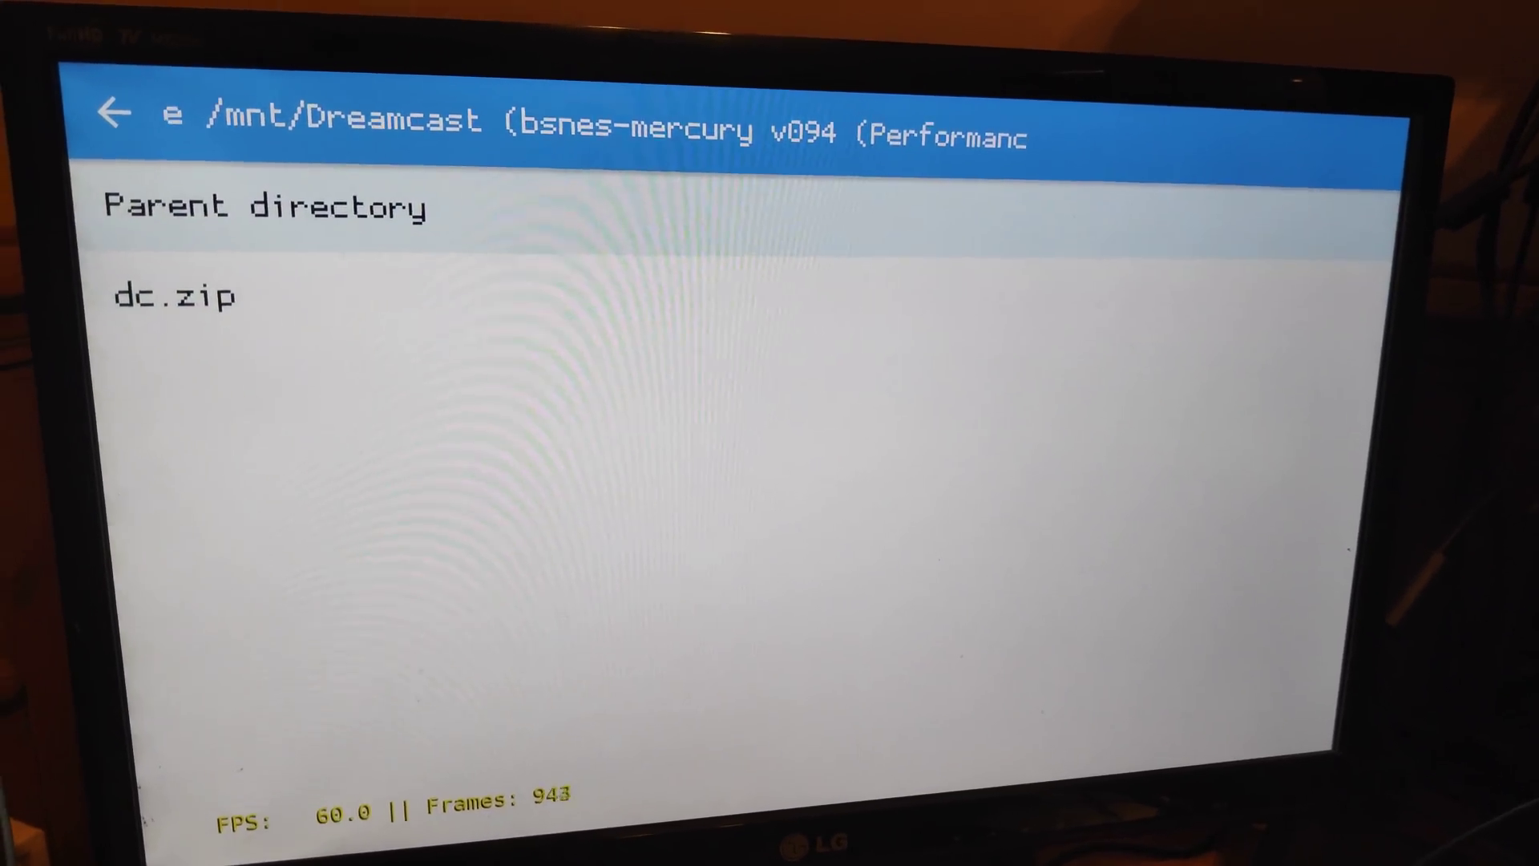
pyautogui.press('BackSpace')
# Scroll through the mnt files (Panzer Dragoon, Mega Man 8, Marvel) to the SNES folder.
pyautogui.press('Up')
pyautogui.press('Up')
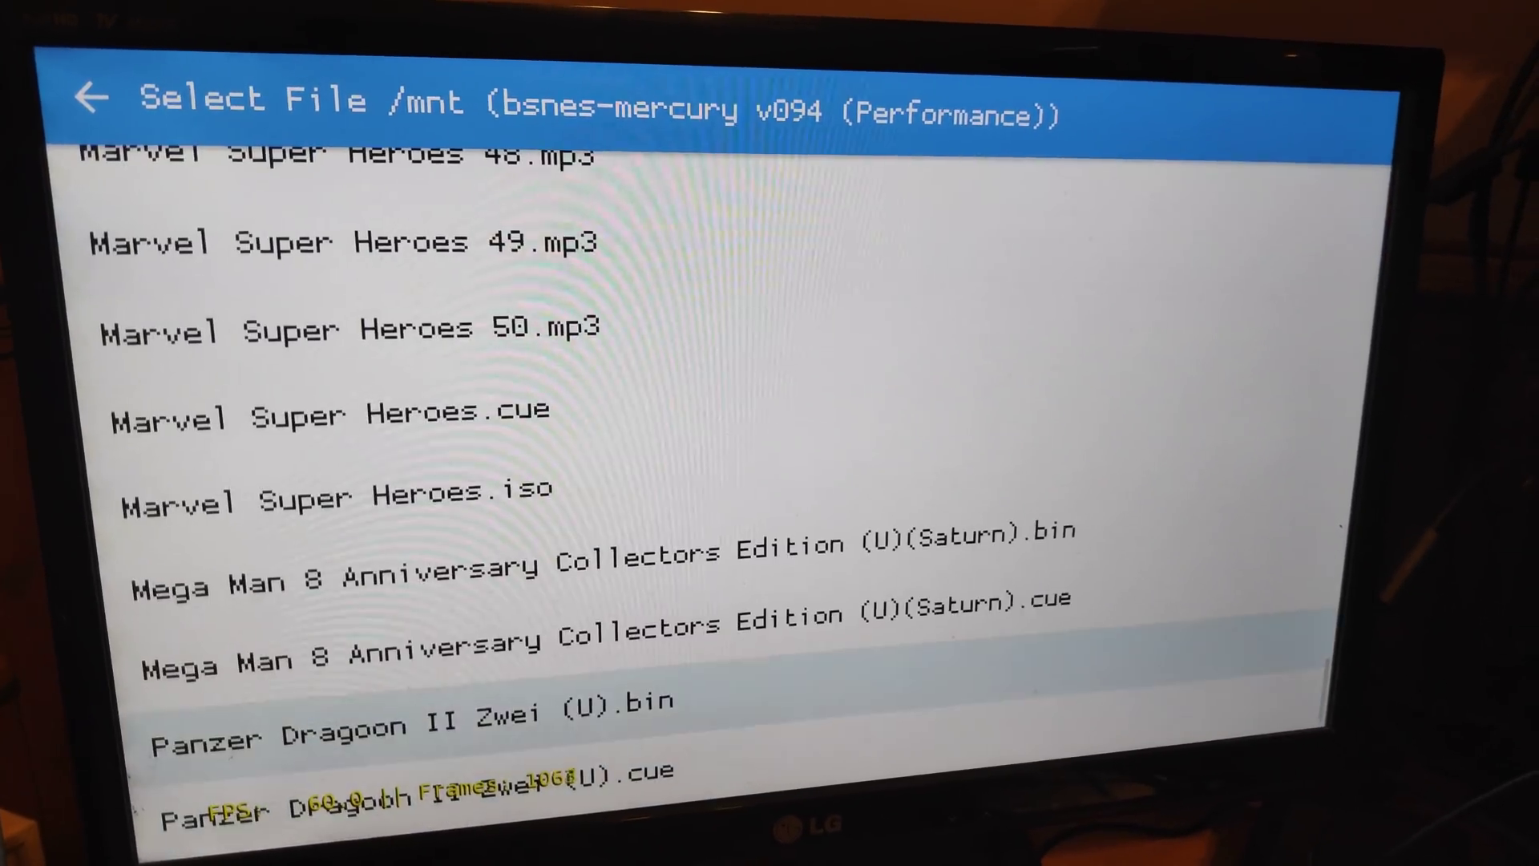
pyautogui.press('Up')
pyautogui.press('Up')
pyautogui.press('Down')
pyautogui.press('Down')
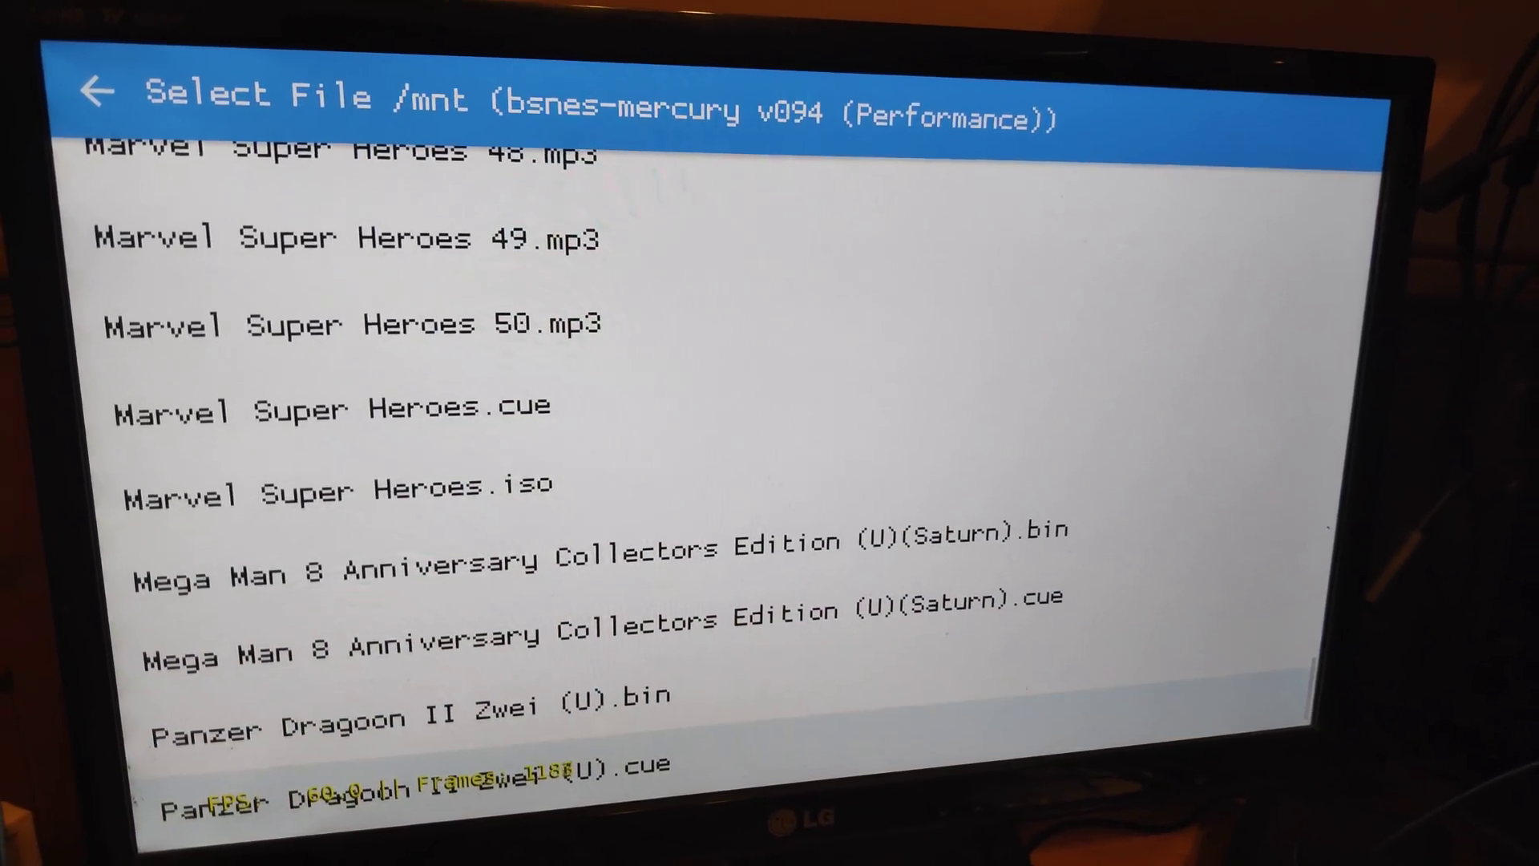
pyautogui.press('Up')
pyautogui.press('Down')
pyautogui.press('Up')
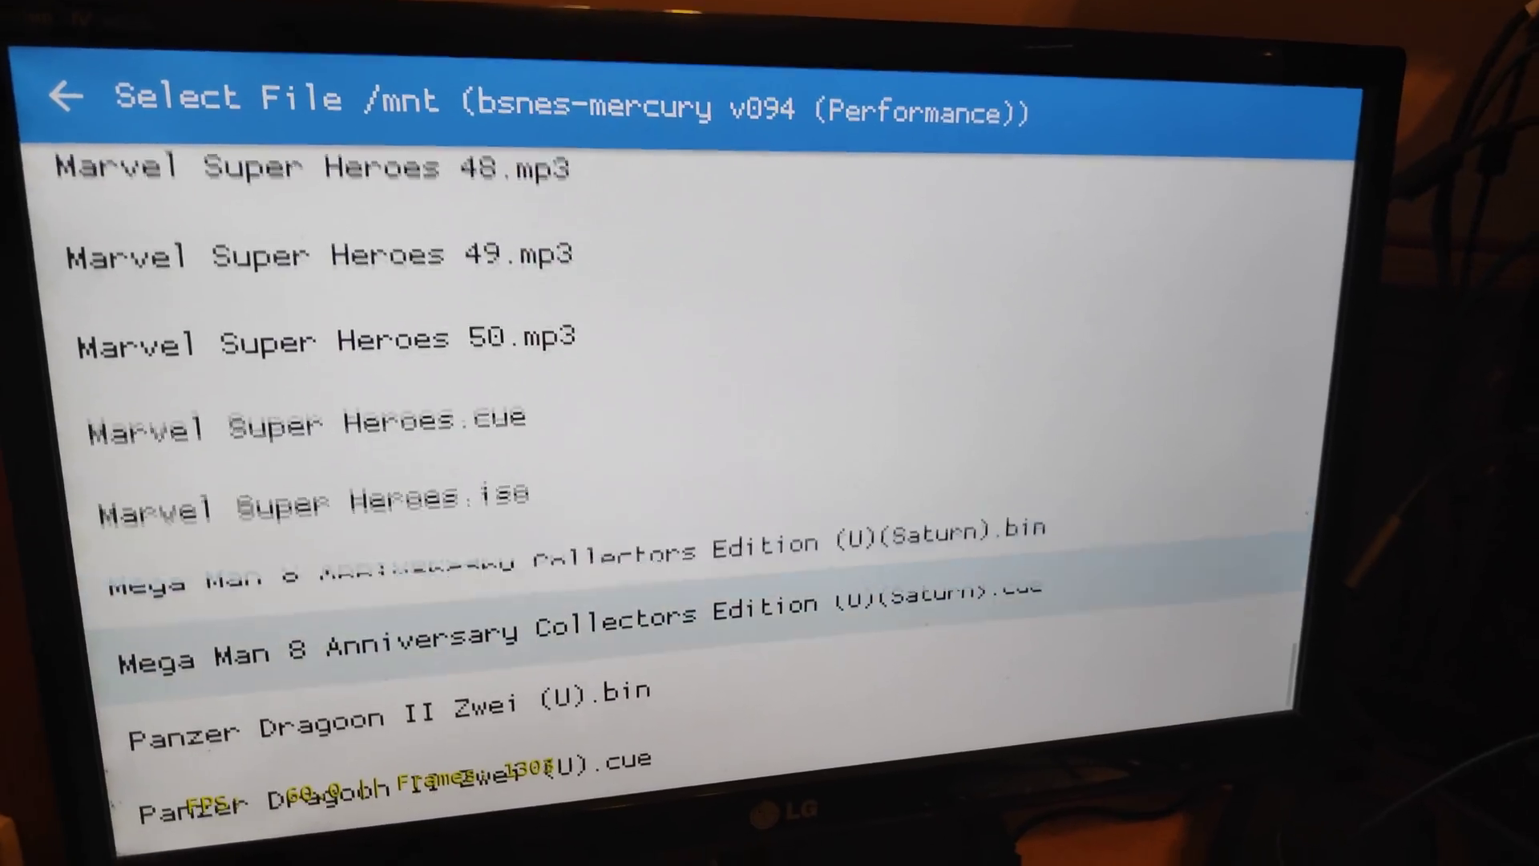
pyautogui.press('Up')
pyautogui.press('Up')
pyautogui.press('Up')
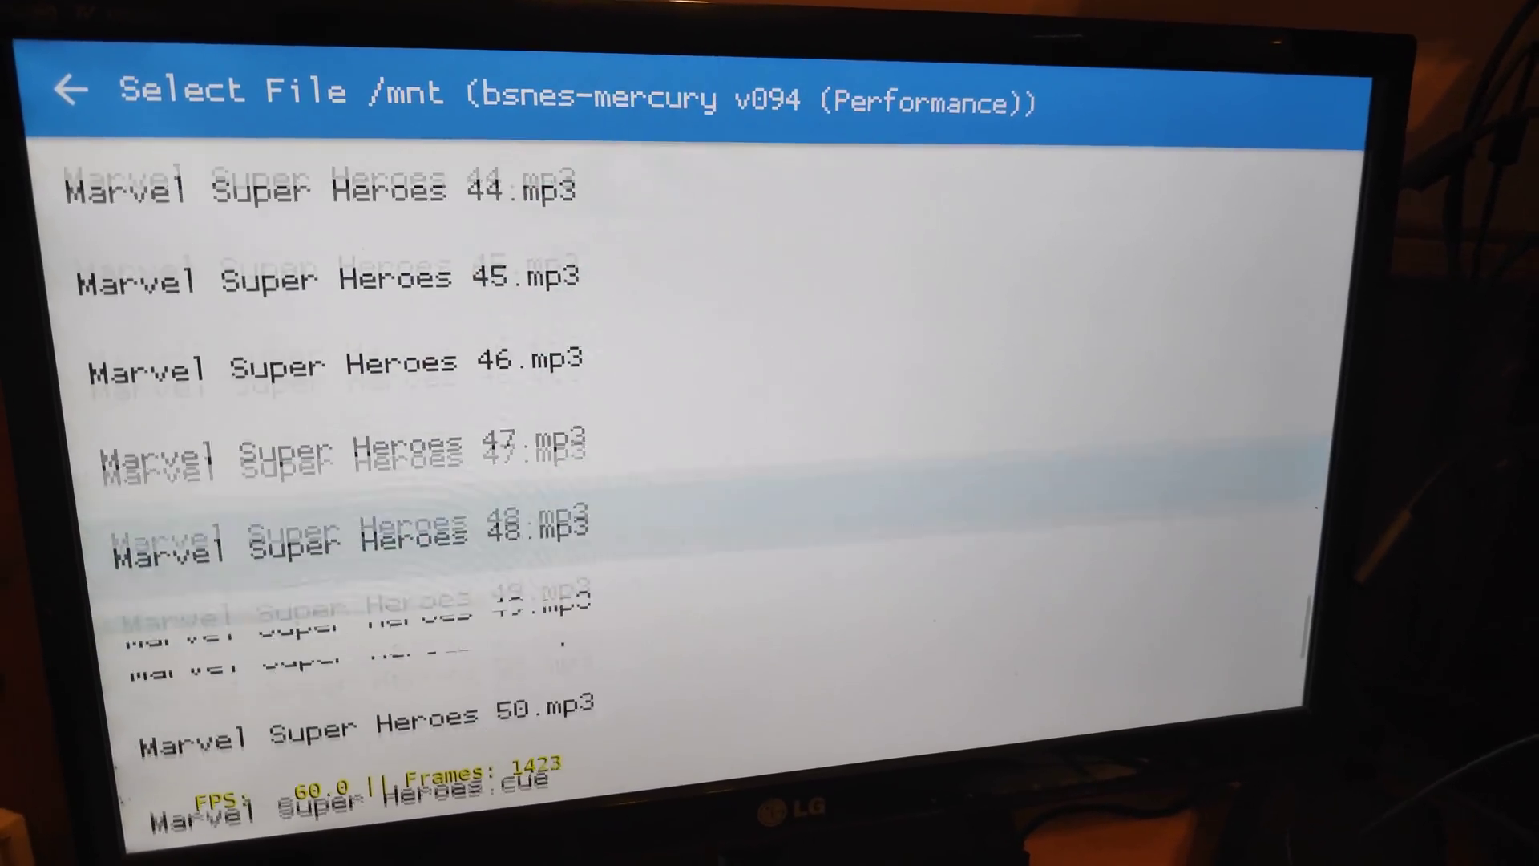
pyautogui.press('Up')
pyautogui.press('Up')
pyautogui.press('Up')
pyautogui.press('Up')
pyautogui.press('Up')
pyautogui.press('Up')
pyautogui.press('Up')
pyautogui.press('Up')
pyautogui.press('Up')
pyautogui.press('Up')
pyautogui.press('Up')
pyautogui.press('Up')
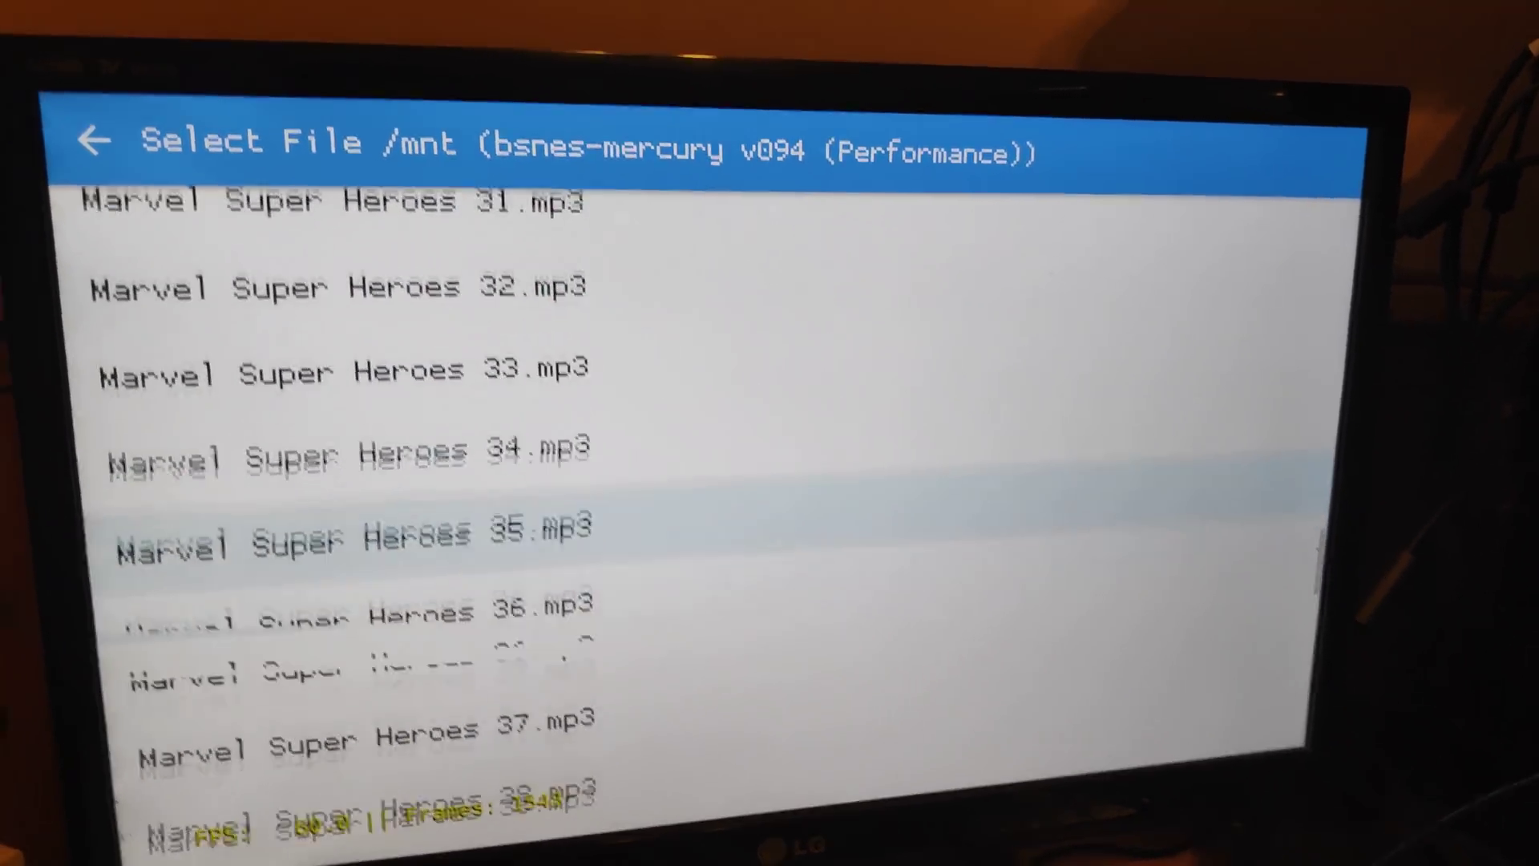
pyautogui.press('Up')
pyautogui.press('Up')
pyautogui.press('Up')
pyautogui.press('Up')
pyautogui.press('Up')
pyautogui.press('Up')
pyautogui.press('Up')
pyautogui.press('Up')
pyautogui.press('Up')
pyautogui.press('Up')
pyautogui.press('Up')
pyautogui.press('Up')
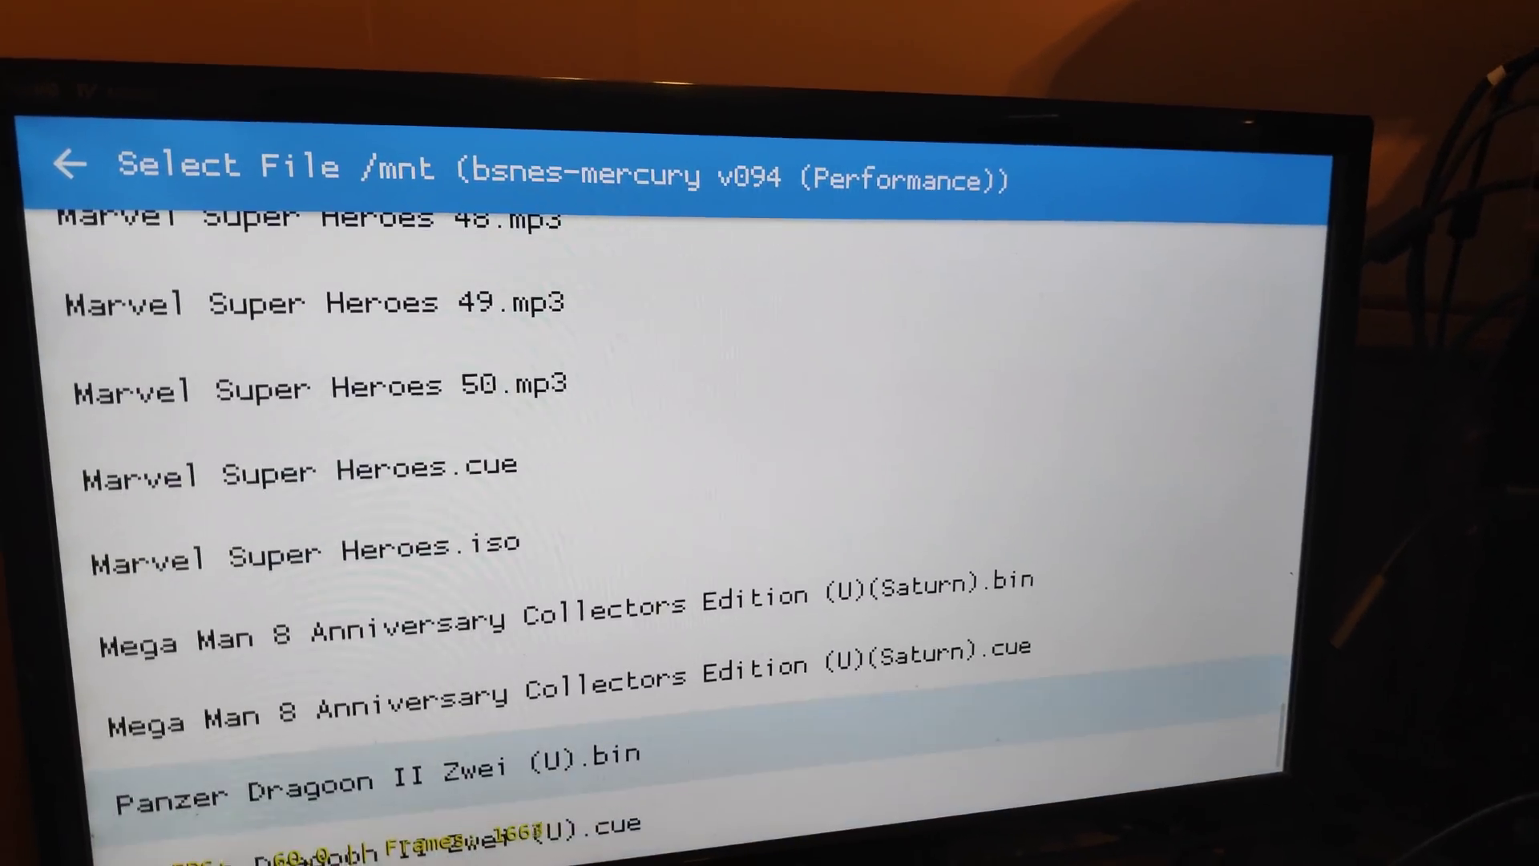
pyautogui.press('Down')
pyautogui.press('Up')
pyautogui.press('Up')
pyautogui.press('Down')
pyautogui.press('Down')
pyautogui.press('Up')
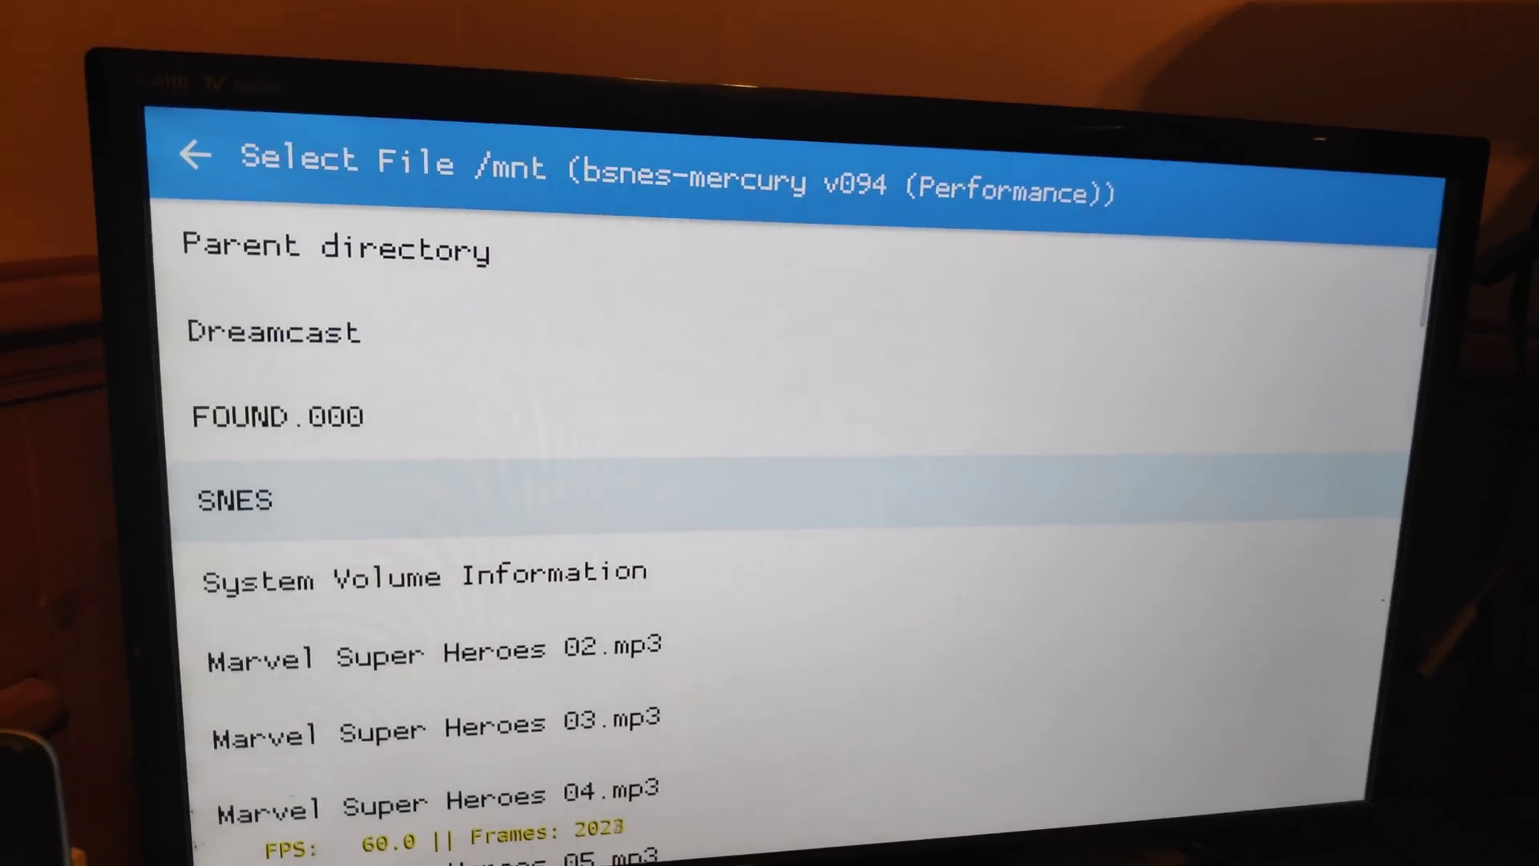
# Open the SNES folder and launch 'Zelda - A Link to The Past.smc'.
pyautogui.press('Return')
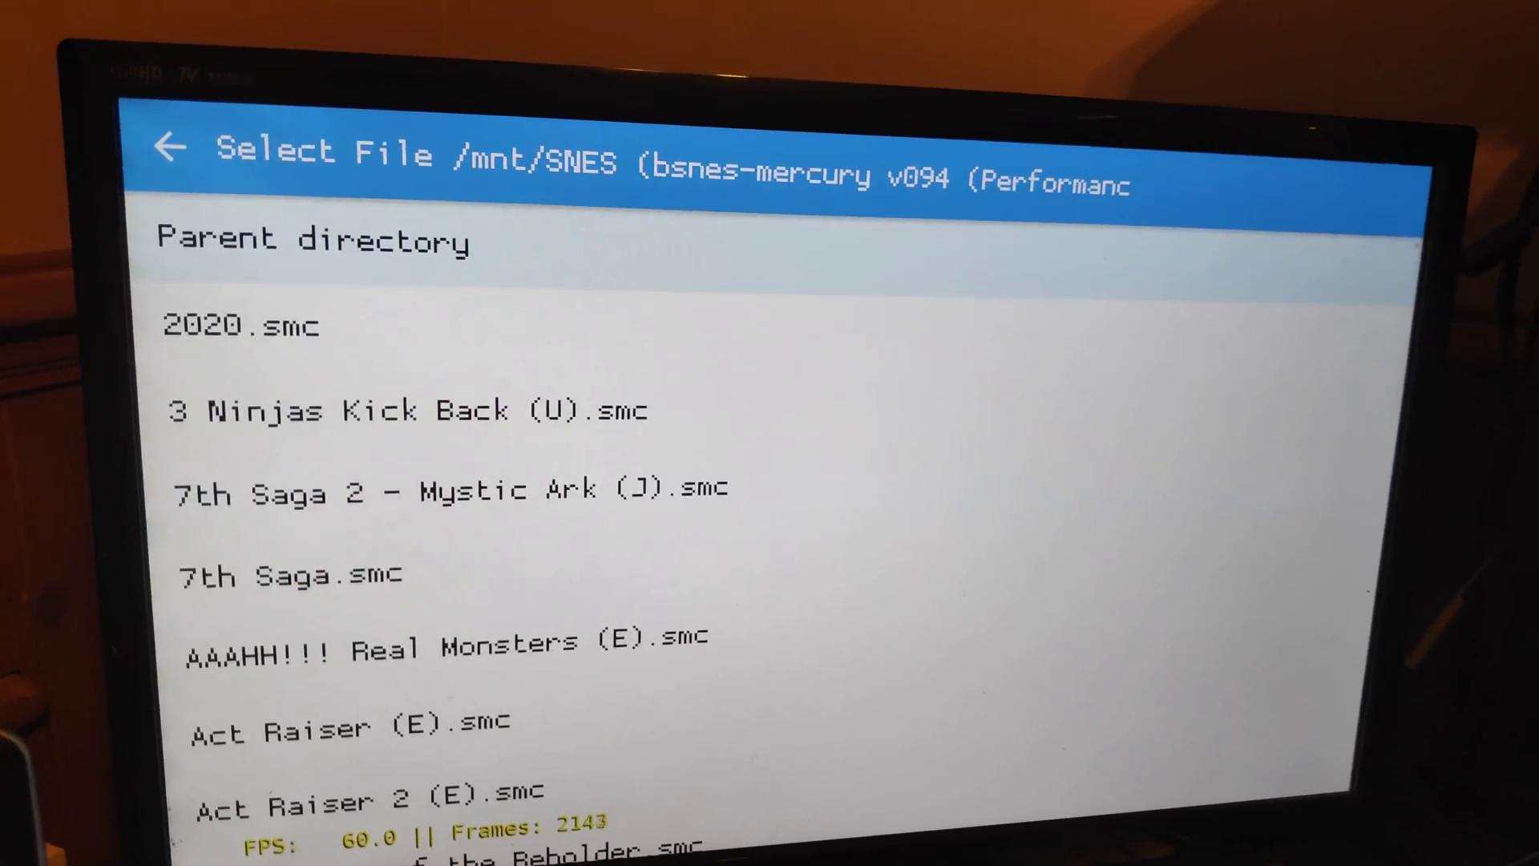
pyautogui.press('Up')
pyautogui.press('Up')
pyautogui.press('Up')
pyautogui.press('Down')
pyautogui.press('Up')
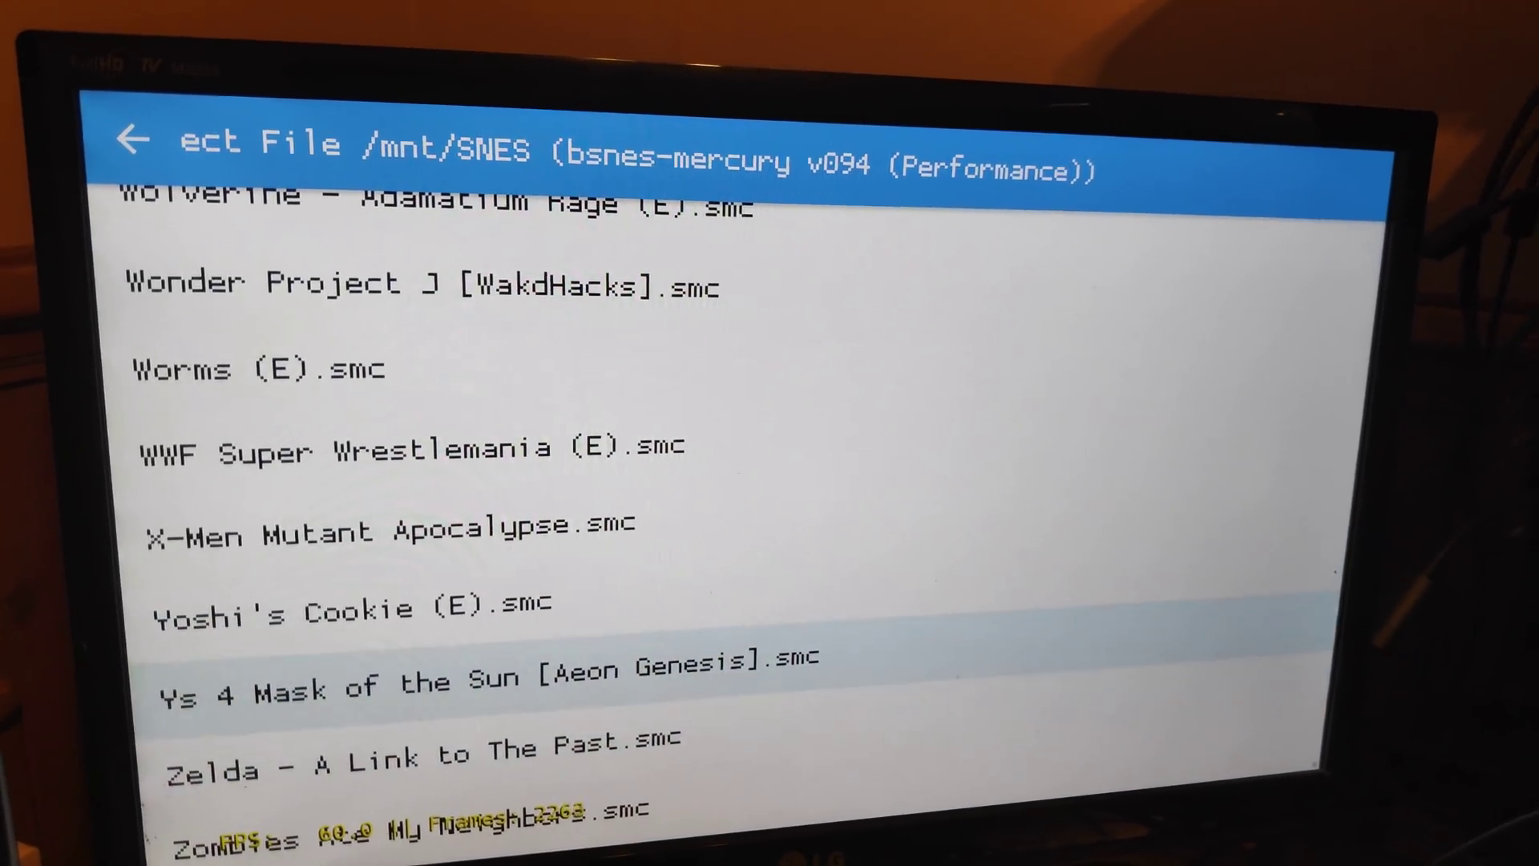
pyautogui.press('Return')
pyautogui.press('Down')
pyautogui.press('Down')
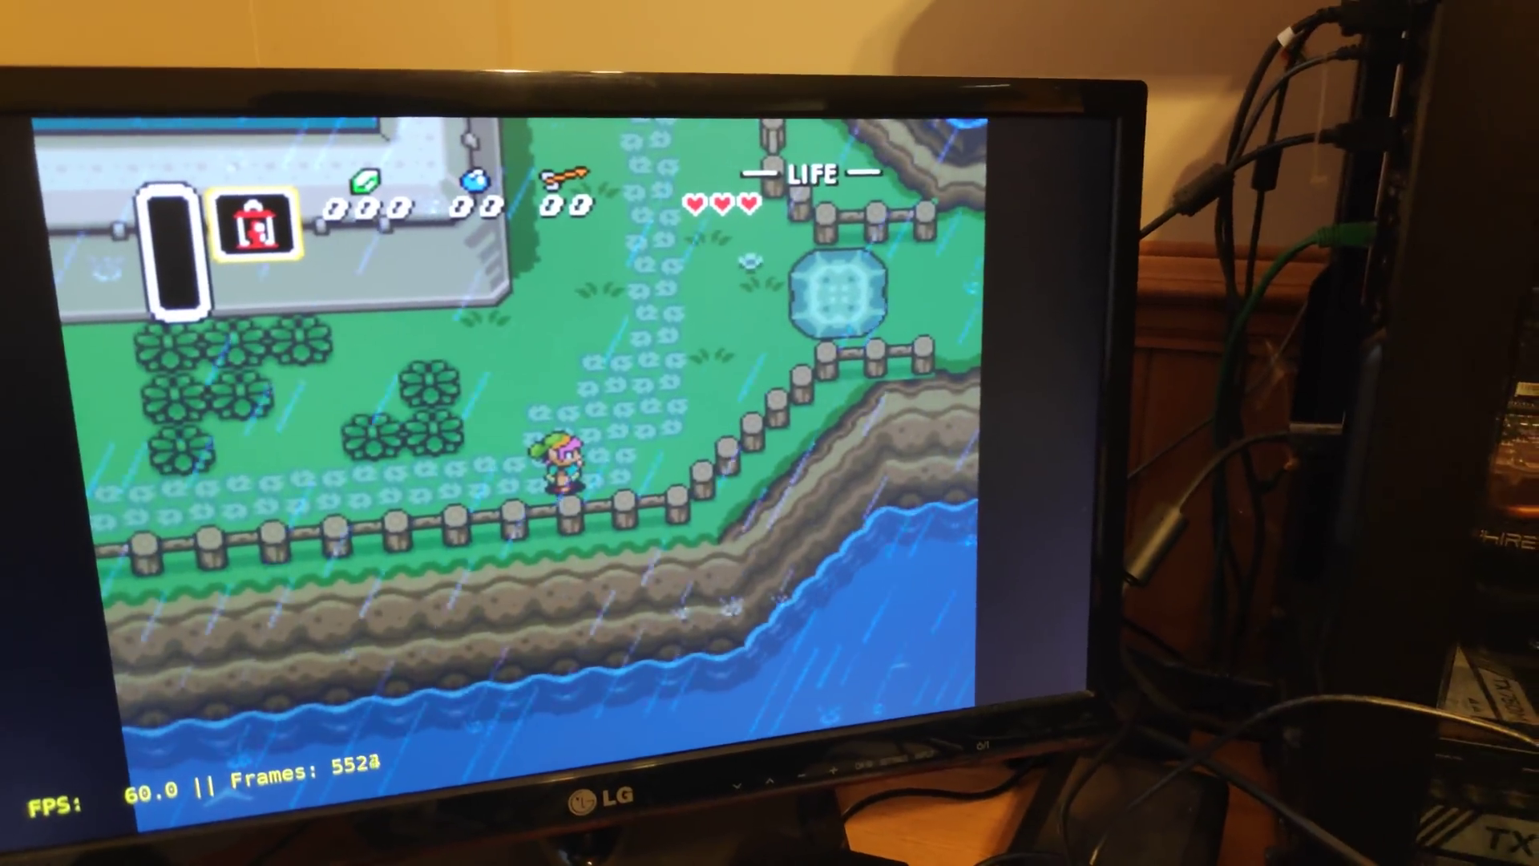
# Bring up the Quick Menu over Zelda and move to the content loading entry.
pyautogui.press('F1')
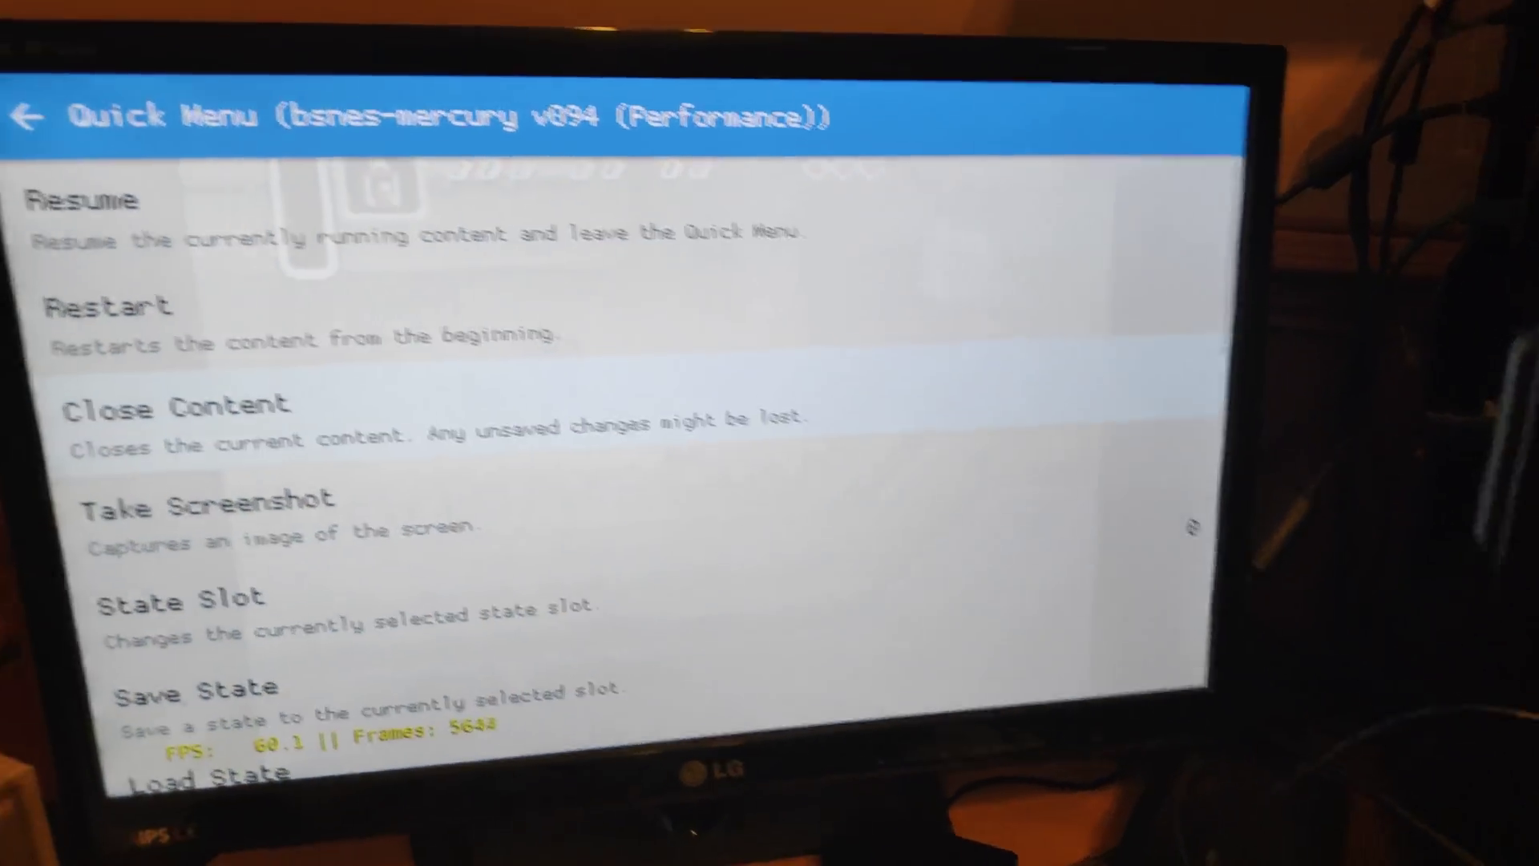
pyautogui.press('Down')
pyautogui.press('Down')
pyautogui.press('Down')
pyautogui.press('Down')
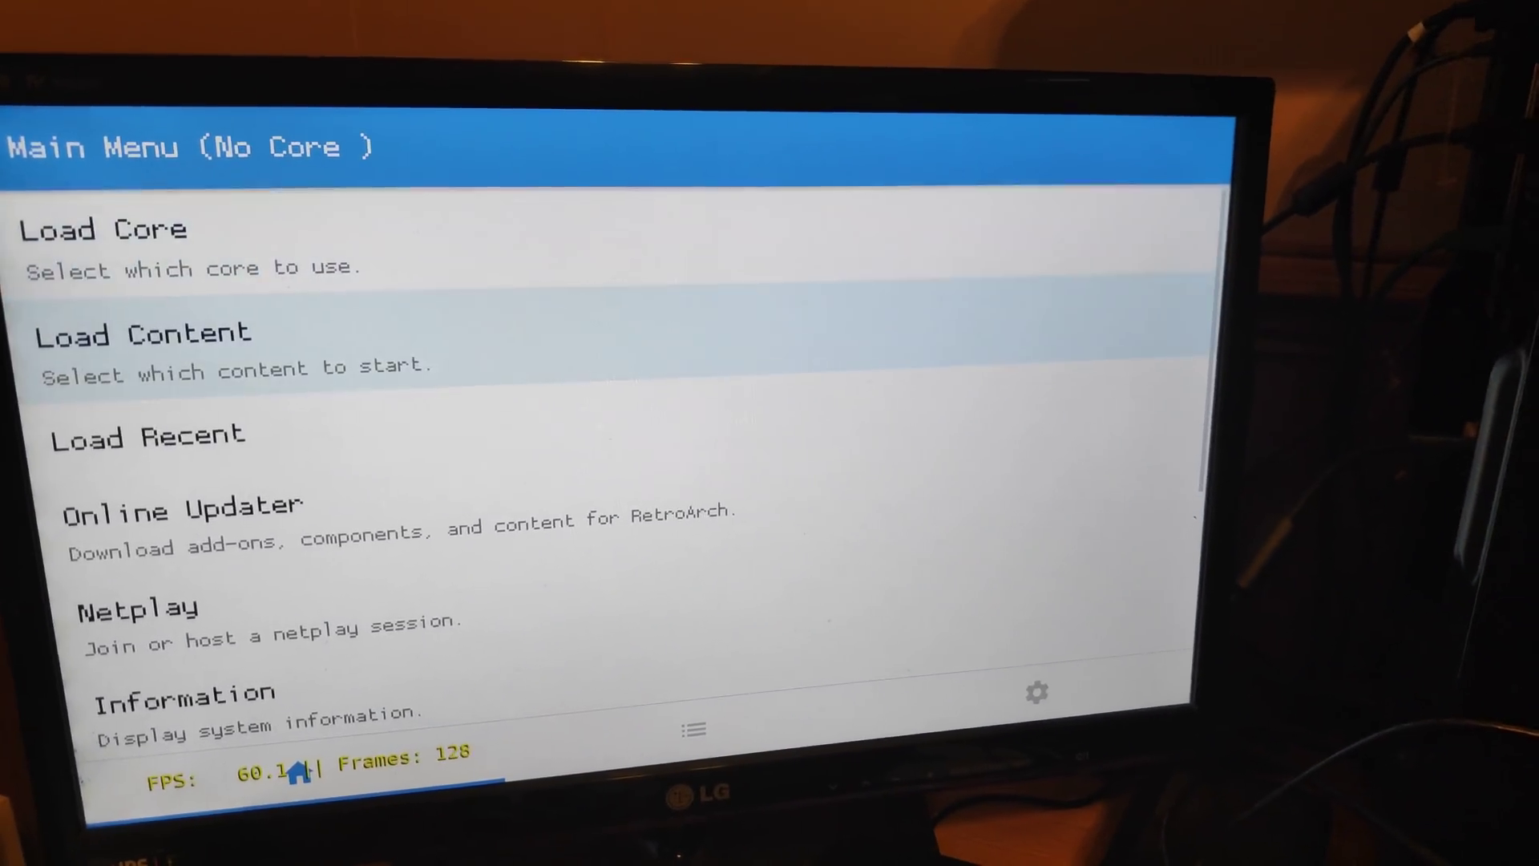
# Browse Load Content from '/' into /mnt/SNES.
pyautogui.press('Return')
pyautogui.press('Down')
pyautogui.press('Down')
pyautogui.press('Down')
pyautogui.press('Up')
pyautogui.press('Return')
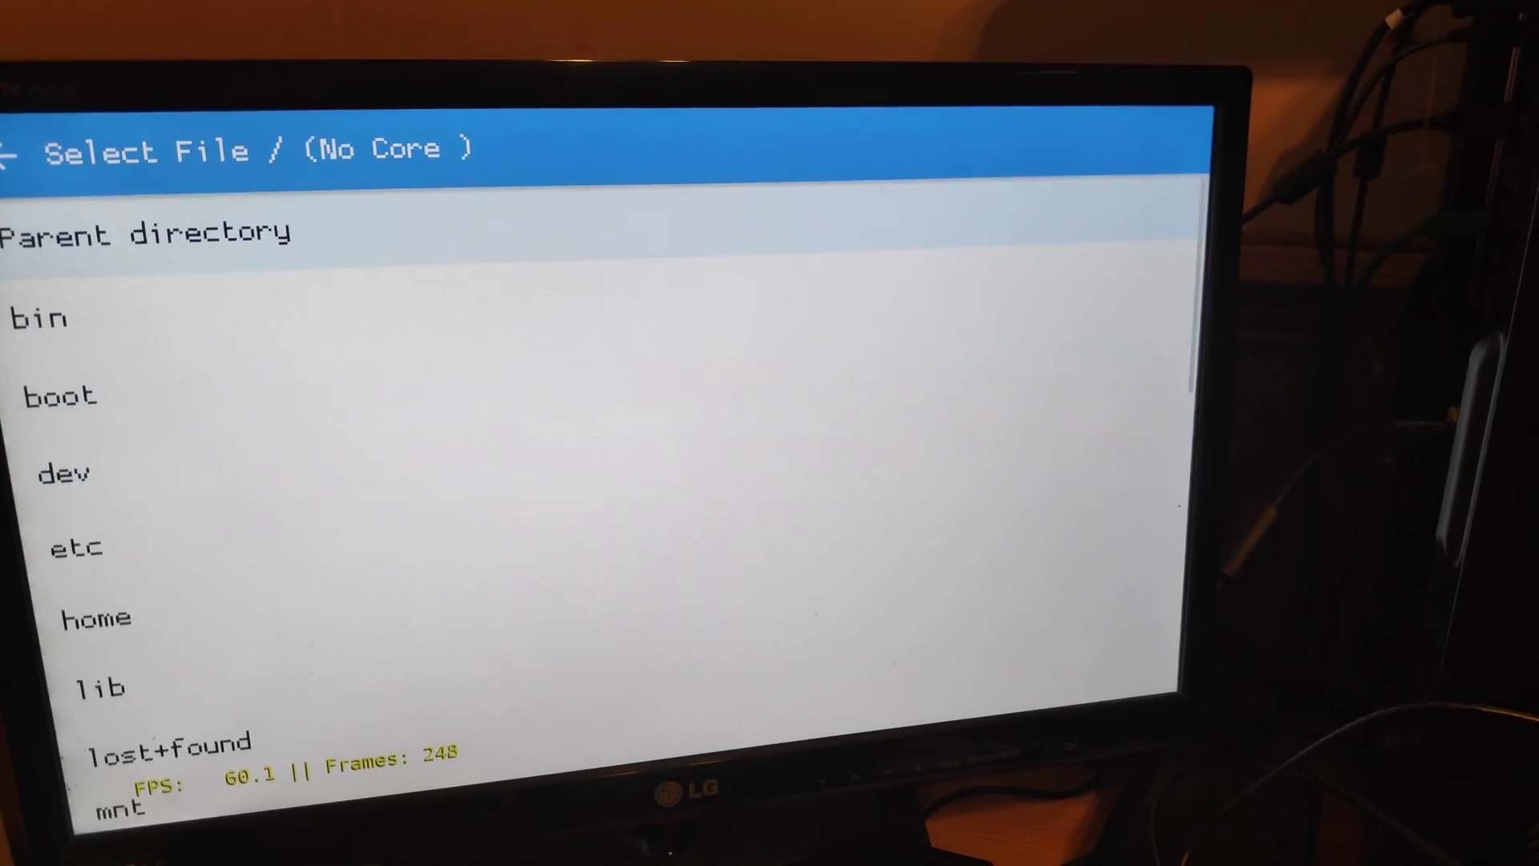
pyautogui.press('Down')
pyautogui.press('Down')
pyautogui.press('Down')
pyautogui.press('Up')
pyautogui.press('Up')
pyautogui.press('Up')
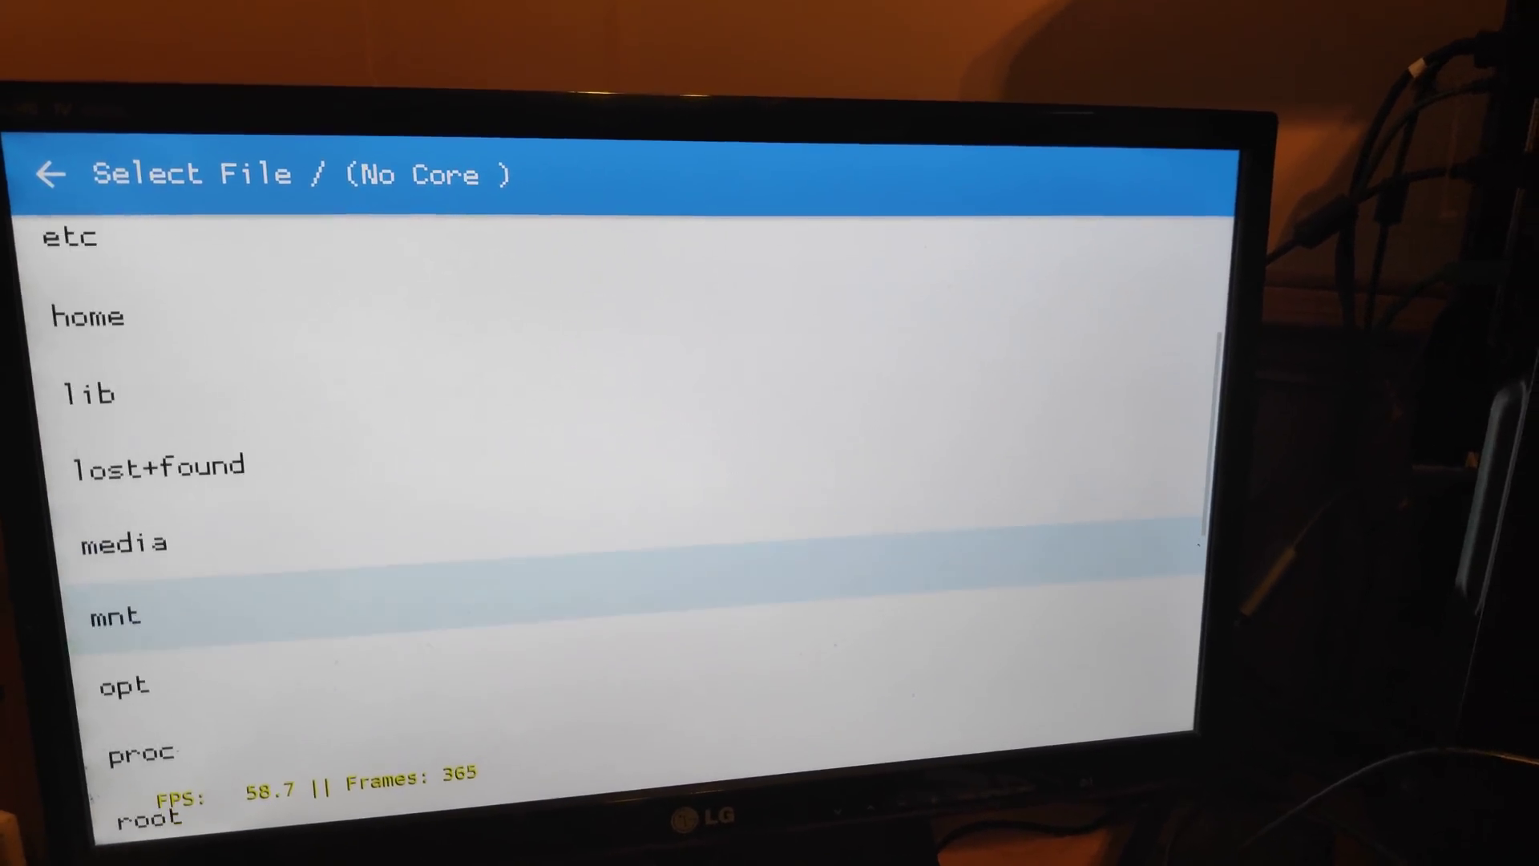
pyautogui.press('Return')
pyautogui.press('Down')
pyautogui.press('Down')
pyautogui.press('Down')
pyautogui.press('Home')
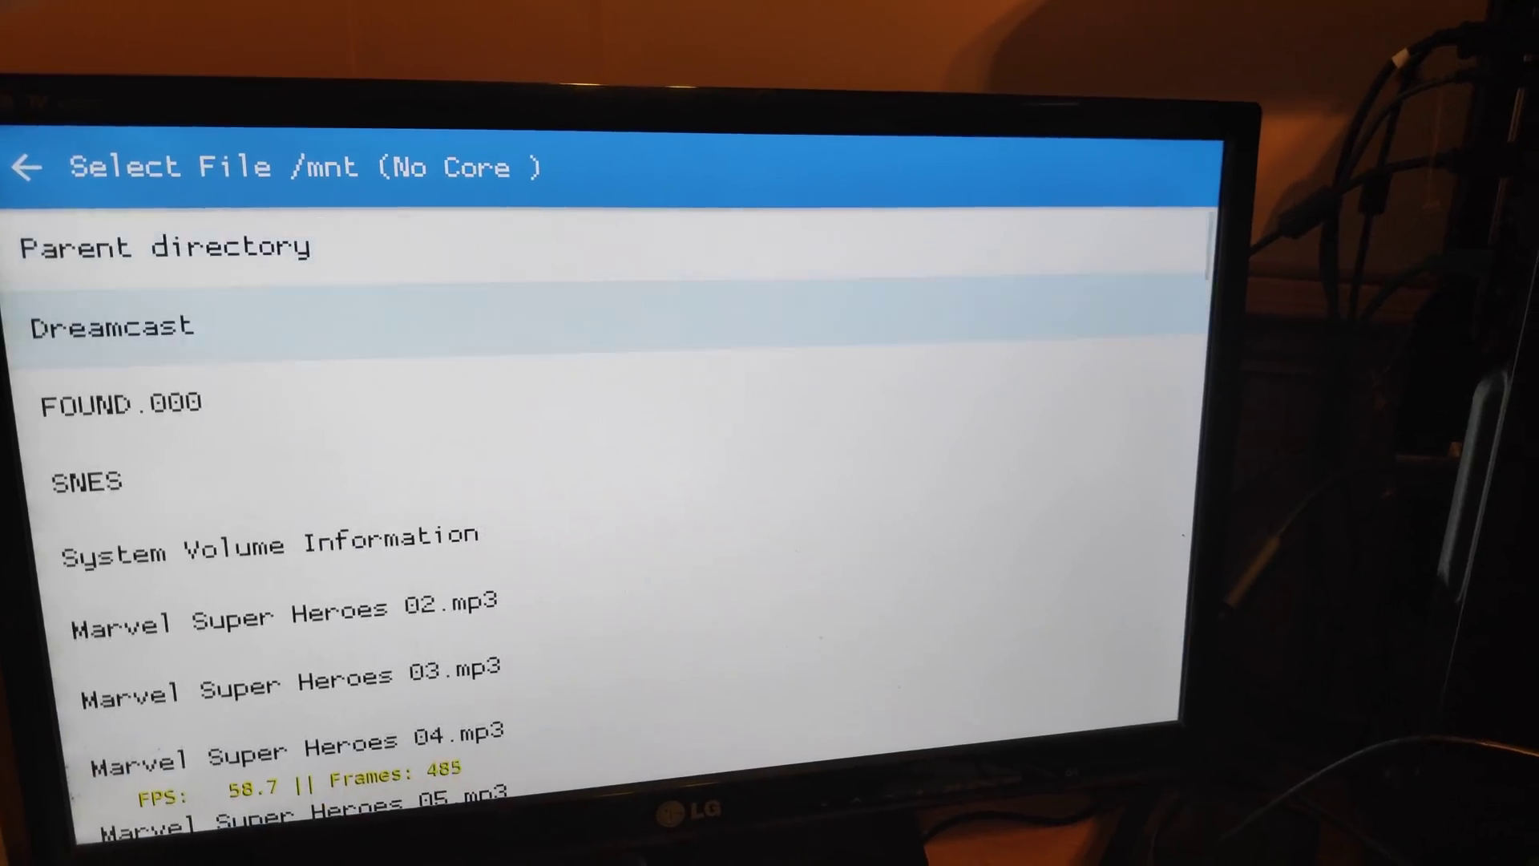
pyautogui.press('Down')
pyautogui.press('Down')
pyautogui.press('Return')
pyautogui.press('Down')
pyautogui.press('Down')
pyautogui.press('Down')
pyautogui.press('Down')
pyautogui.press('Down')
pyautogui.press('Down')
pyautogui.press('Down')
pyautogui.press('Down')
pyautogui.press('Down')
pyautogui.press('Down')
pyautogui.press('Down')
pyautogui.press('Down')
pyautogui.press('Down')
pyautogui.press('Down')
pyautogui.press('Down')
pyautogui.press('Down')
pyautogui.press('Down')
pyautogui.press('Down')
pyautogui.press('Down')
pyautogui.press('Down')
pyautogui.press('Down')
pyautogui.press('Down')
pyautogui.press('Down')
pyautogui.press('Down')
pyautogui.press('Down')
pyautogui.press('Down')
pyautogui.press('Down')
pyautogui.press('Down')
pyautogui.press('Down')
# Scroll the SNES game list to Seiken Densetsu 3 and open it.
pyautogui.press('Down')
pyautogui.press('Down')
pyautogui.press('Down')
pyautogui.press('Down')
pyautogui.press('Down')
pyautogui.press('Down')
pyautogui.press('Down')
pyautogui.press('Down')
pyautogui.press('Down')
pyautogui.press('Down')
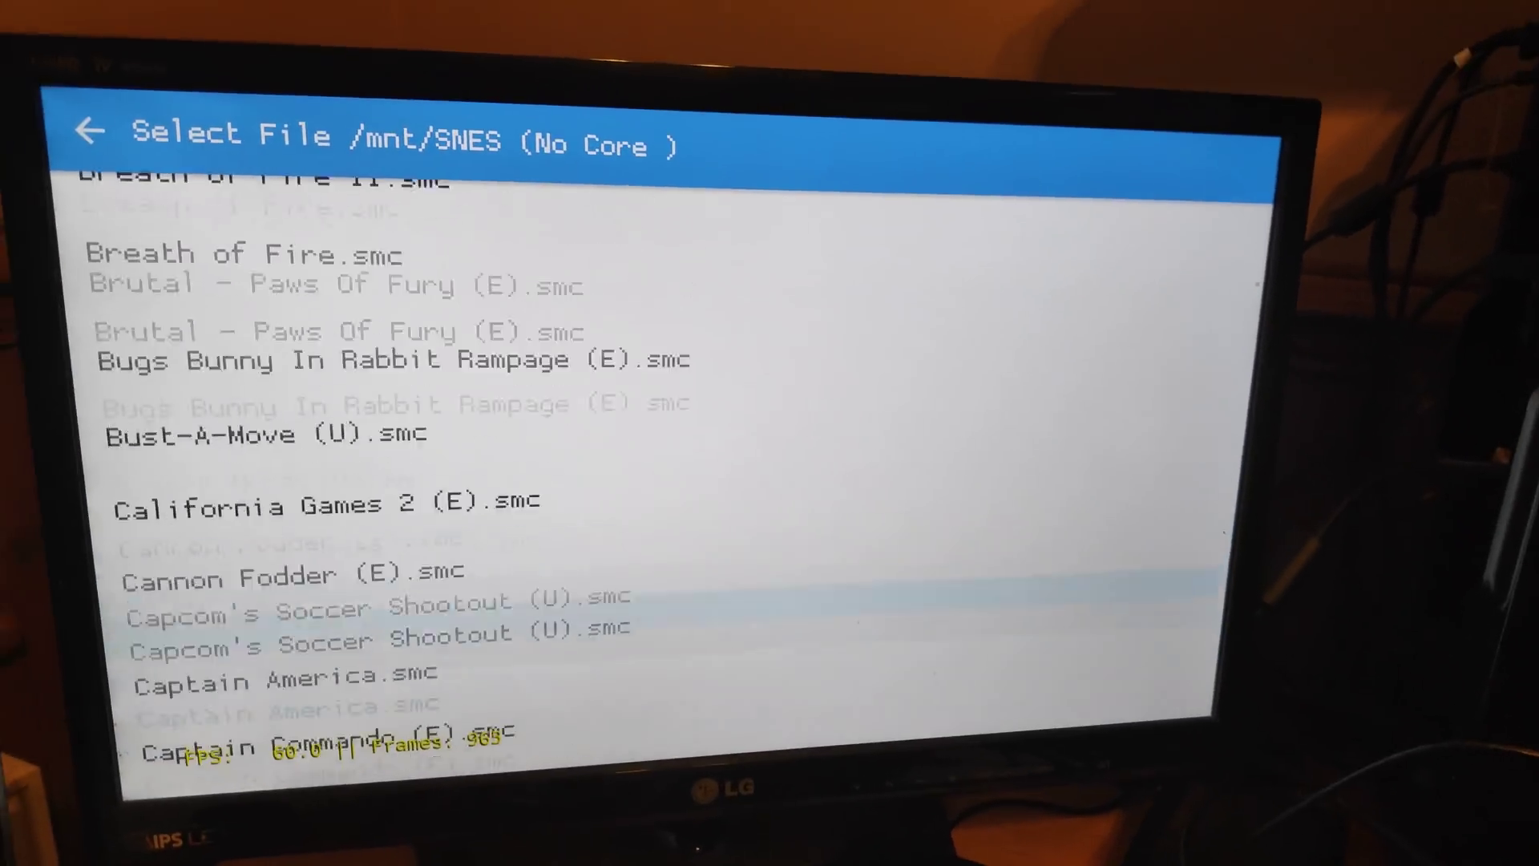
pyautogui.press('Down')
pyautogui.press('Down')
pyautogui.press('Down')
pyautogui.press('Down')
pyautogui.press('Down')
pyautogui.press('Down')
pyautogui.press('Down')
pyautogui.press('Down')
pyautogui.press('Down')
pyautogui.press('Down')
pyautogui.press('Down')
pyautogui.press('Down')
pyautogui.press('Down')
pyautogui.press('Down')
pyautogui.press('Down')
pyautogui.press('Down')
pyautogui.press('Down')
pyautogui.press('Down')
pyautogui.press('Down')
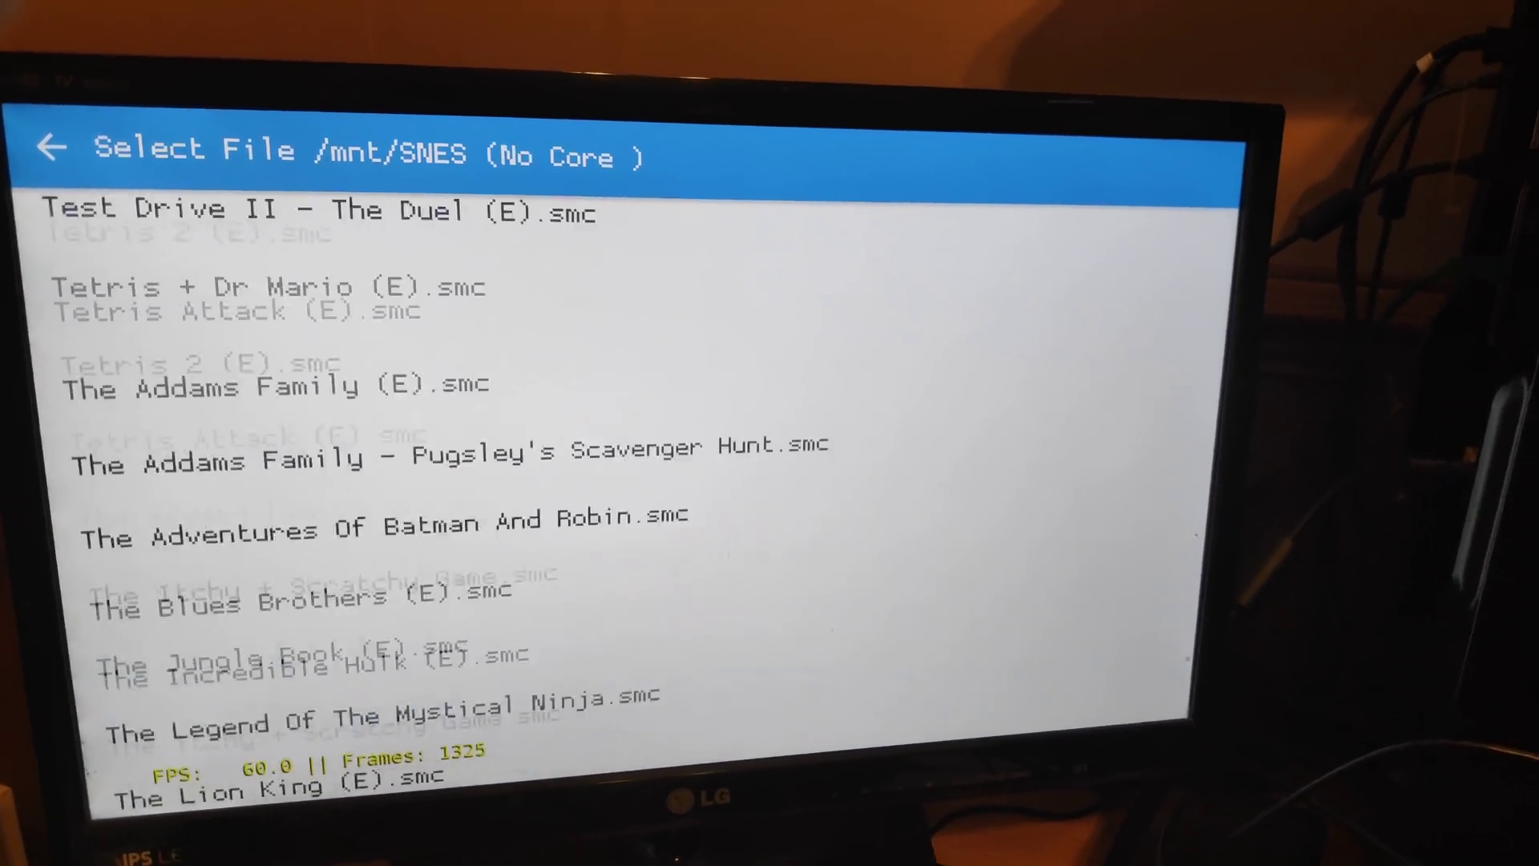
pyautogui.press('pageup')
pyautogui.press('pageup')
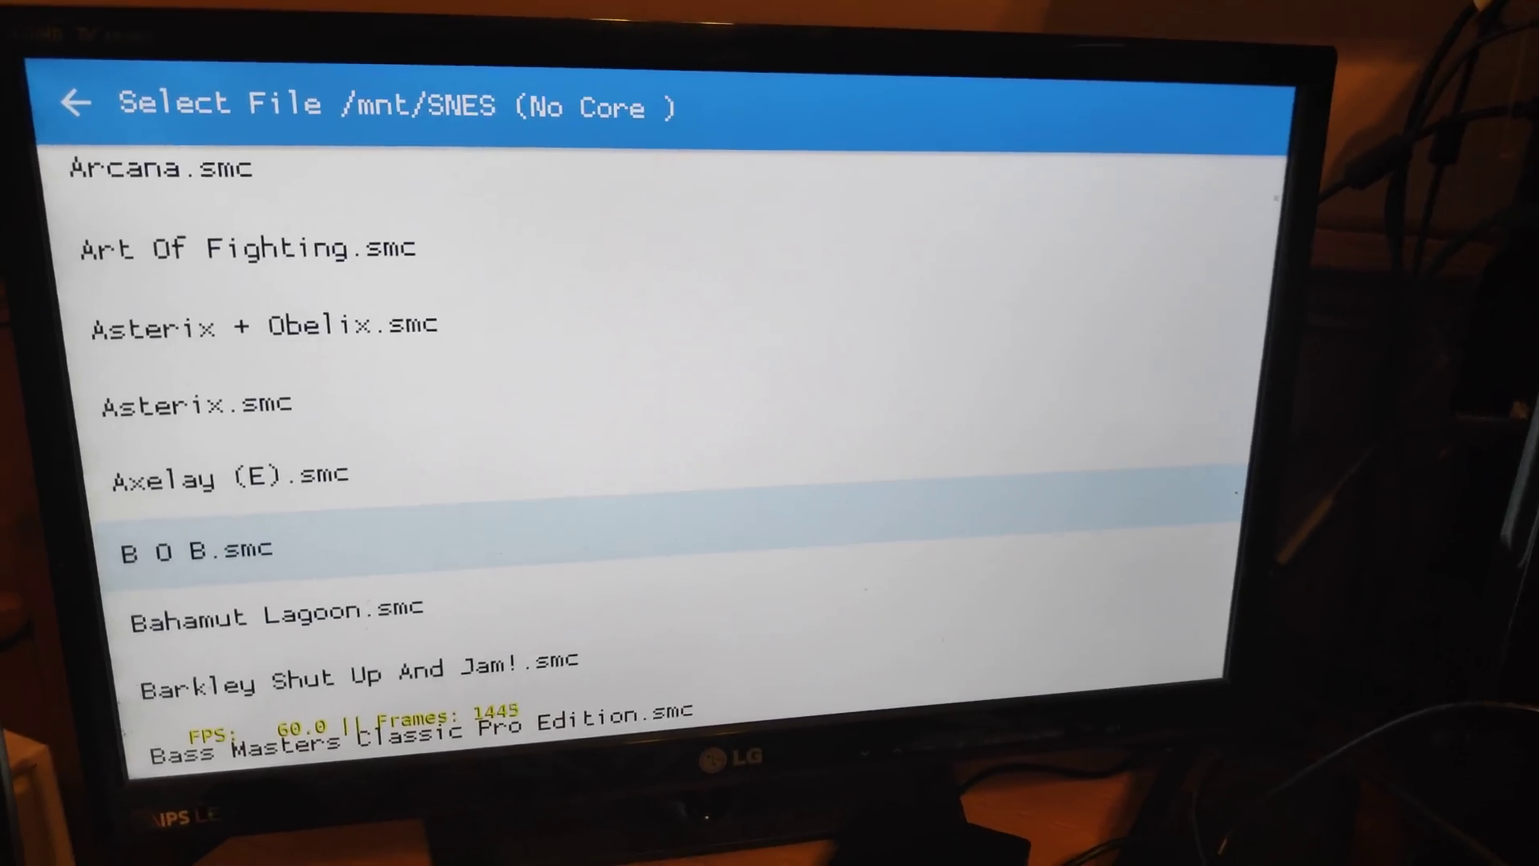
pyautogui.press('Down')
pyautogui.press('Down')
pyautogui.press('Down')
pyautogui.press('Down')
pyautogui.press('Down')
pyautogui.press('Down')
pyautogui.press('Down')
pyautogui.press('Down')
pyautogui.press('Down')
pyautogui.press('Down')
pyautogui.press('Down')
pyautogui.press('Down')
pyautogui.press('Down')
pyautogui.press('Down')
pyautogui.press('Down')
pyautogui.press('Down')
pyautogui.press('Down')
pyautogui.press('Down')
pyautogui.press('Down')
pyautogui.press('Down')
pyautogui.press('Down')
pyautogui.press('Down')
pyautogui.press('Down')
pyautogui.press('Down')
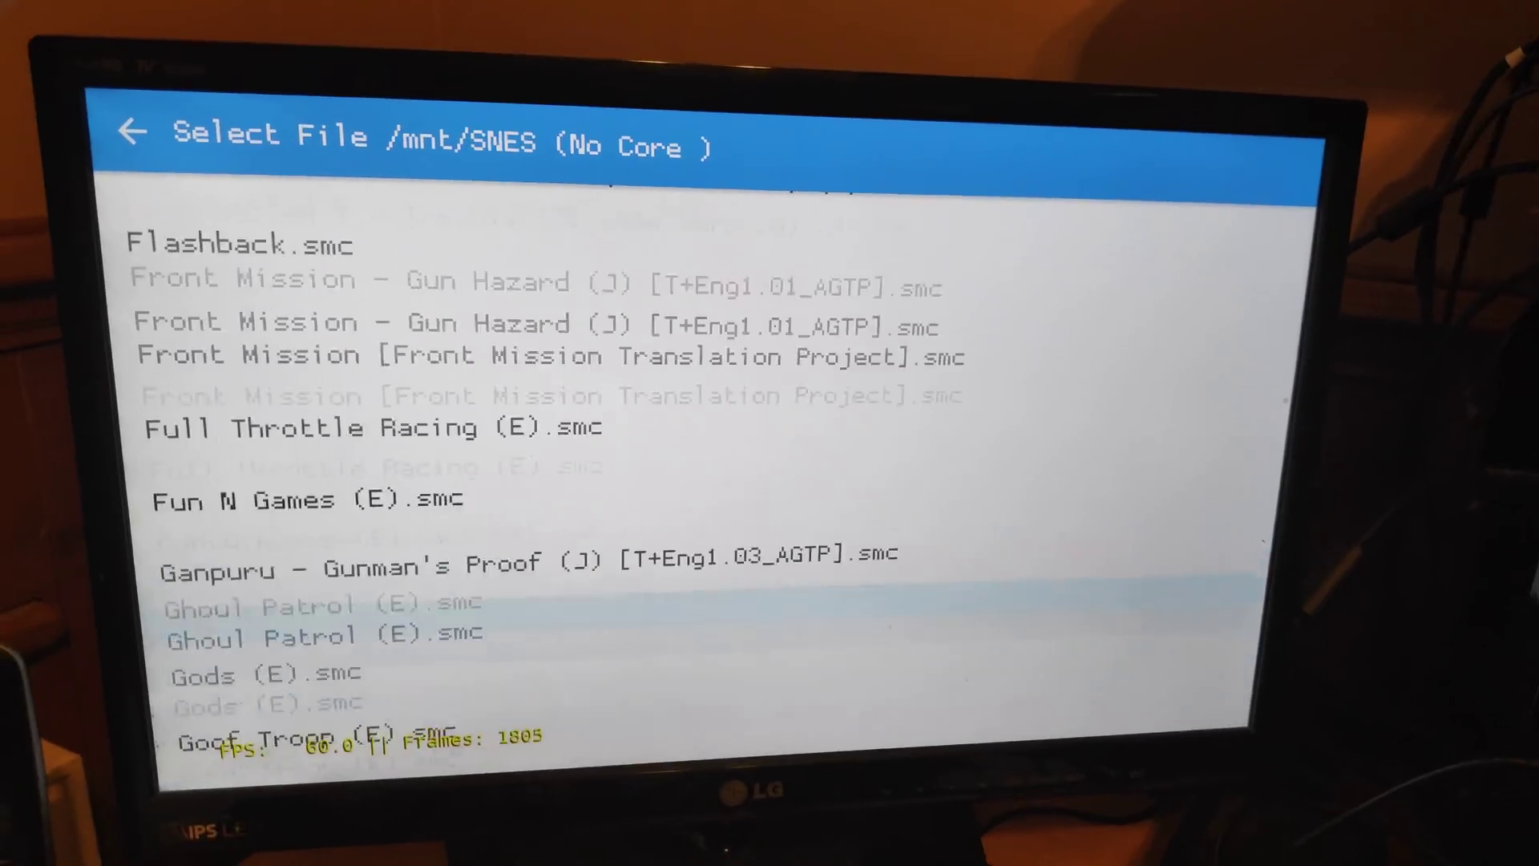
pyautogui.press('Down')
pyautogui.press('Down')
pyautogui.press('Down')
pyautogui.press('Down')
pyautogui.press('Down')
pyautogui.press('Down')
pyautogui.press('Down')
pyautogui.press('Down')
pyautogui.press('Down')
pyautogui.press('Down')
pyautogui.press('Down')
pyautogui.press('Down')
pyautogui.press('Down')
pyautogui.press('Down')
pyautogui.press('Down')
pyautogui.press('Down')
pyautogui.press('Down')
pyautogui.press('Down')
pyautogui.press('Down')
pyautogui.press('Down')
pyautogui.press('Down')
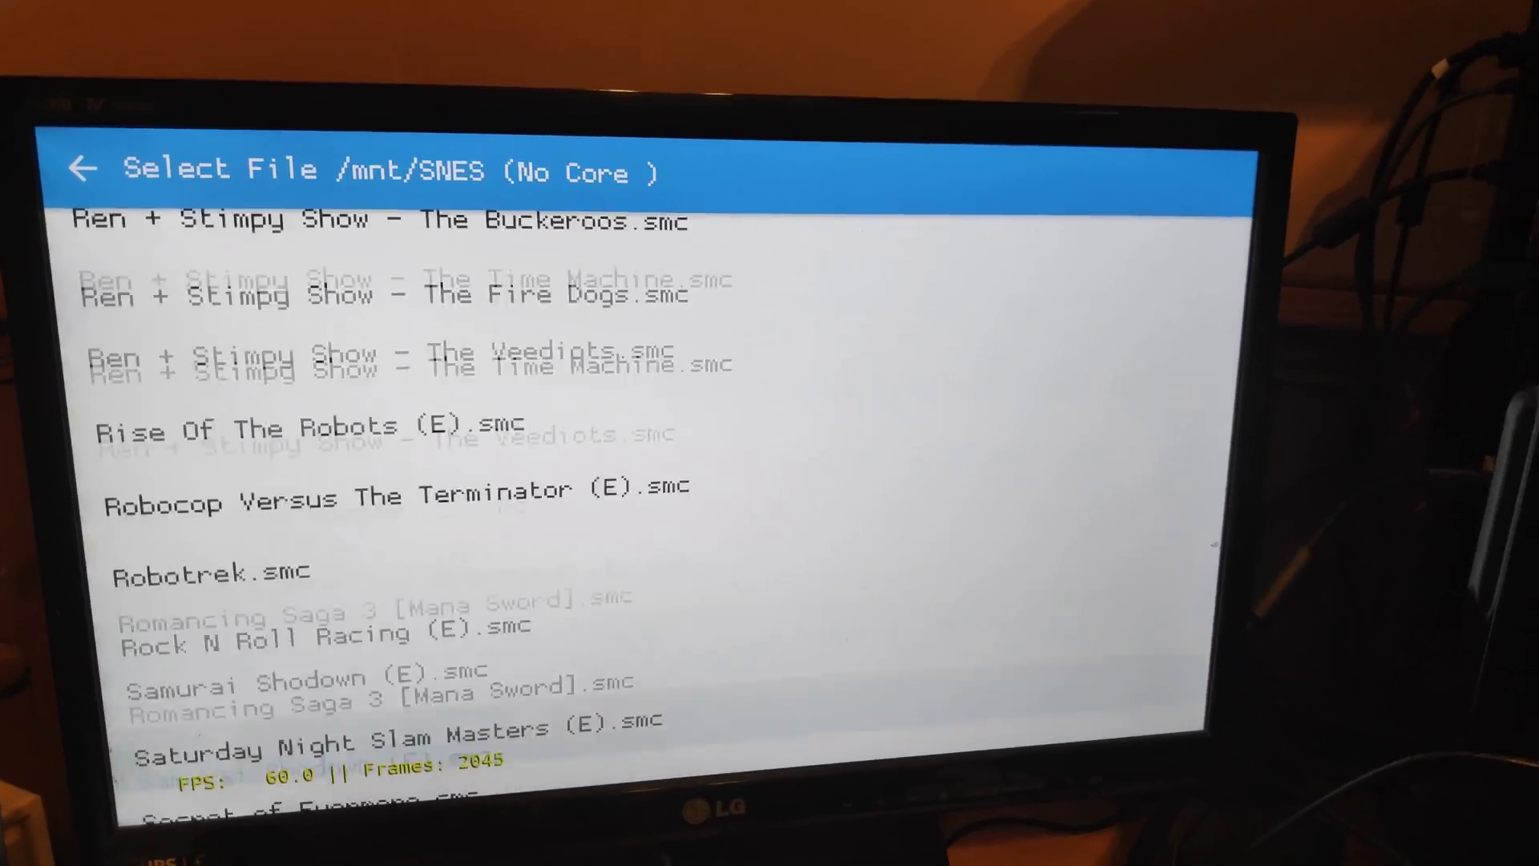
pyautogui.press('Down')
pyautogui.press('Down')
pyautogui.press('Down')
pyautogui.press('Down')
pyautogui.press('Down')
pyautogui.press('Up')
pyautogui.press('Up')
pyautogui.press('Up')
pyautogui.press('Up')
pyautogui.press('Up')
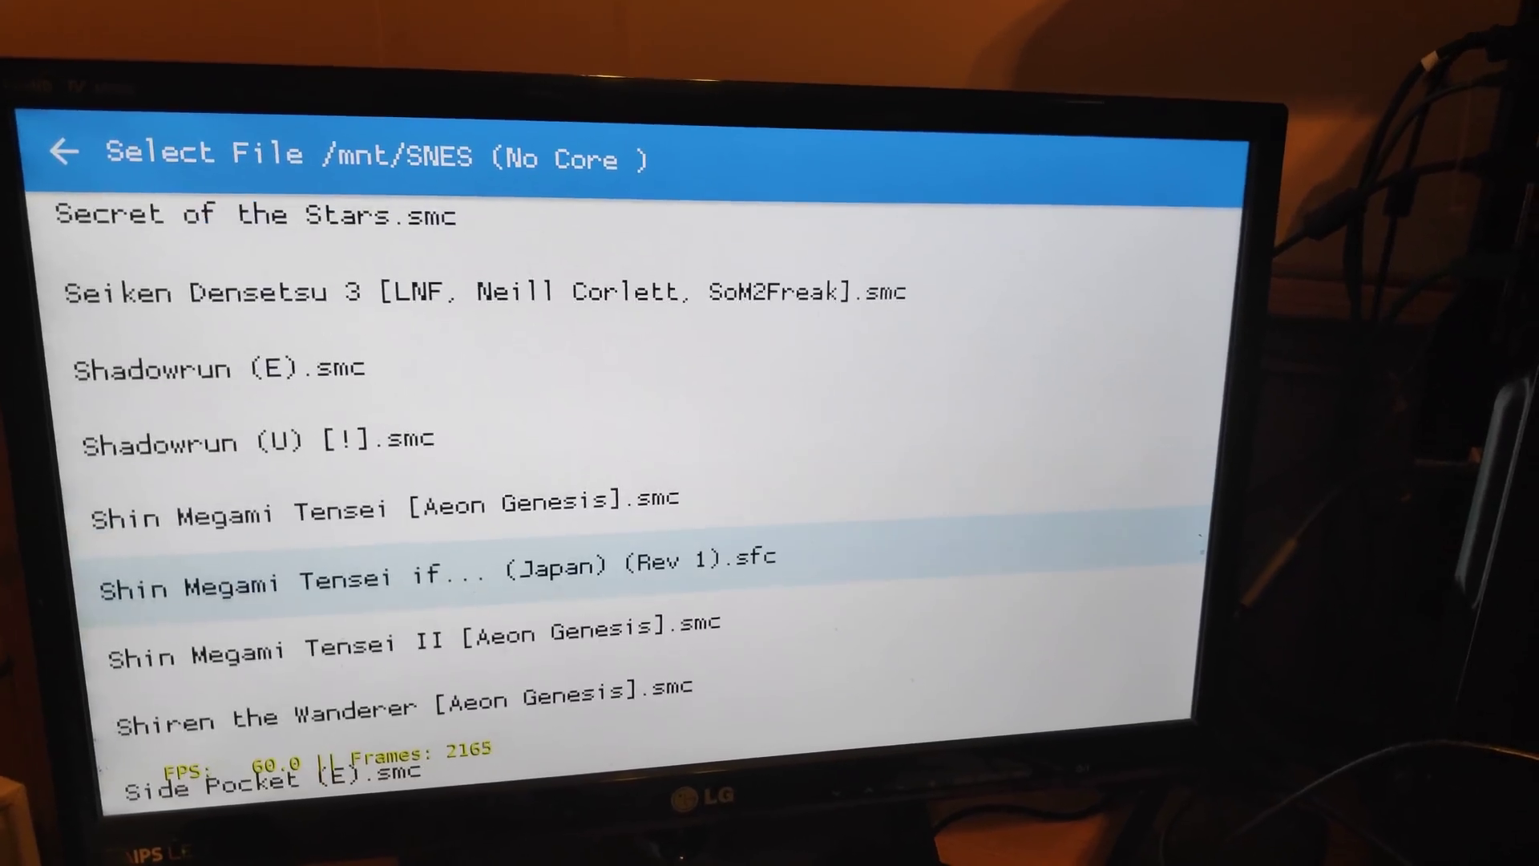
pyautogui.press('Up')
pyautogui.press('Up')
pyautogui.press('Up')
pyautogui.press('Return')
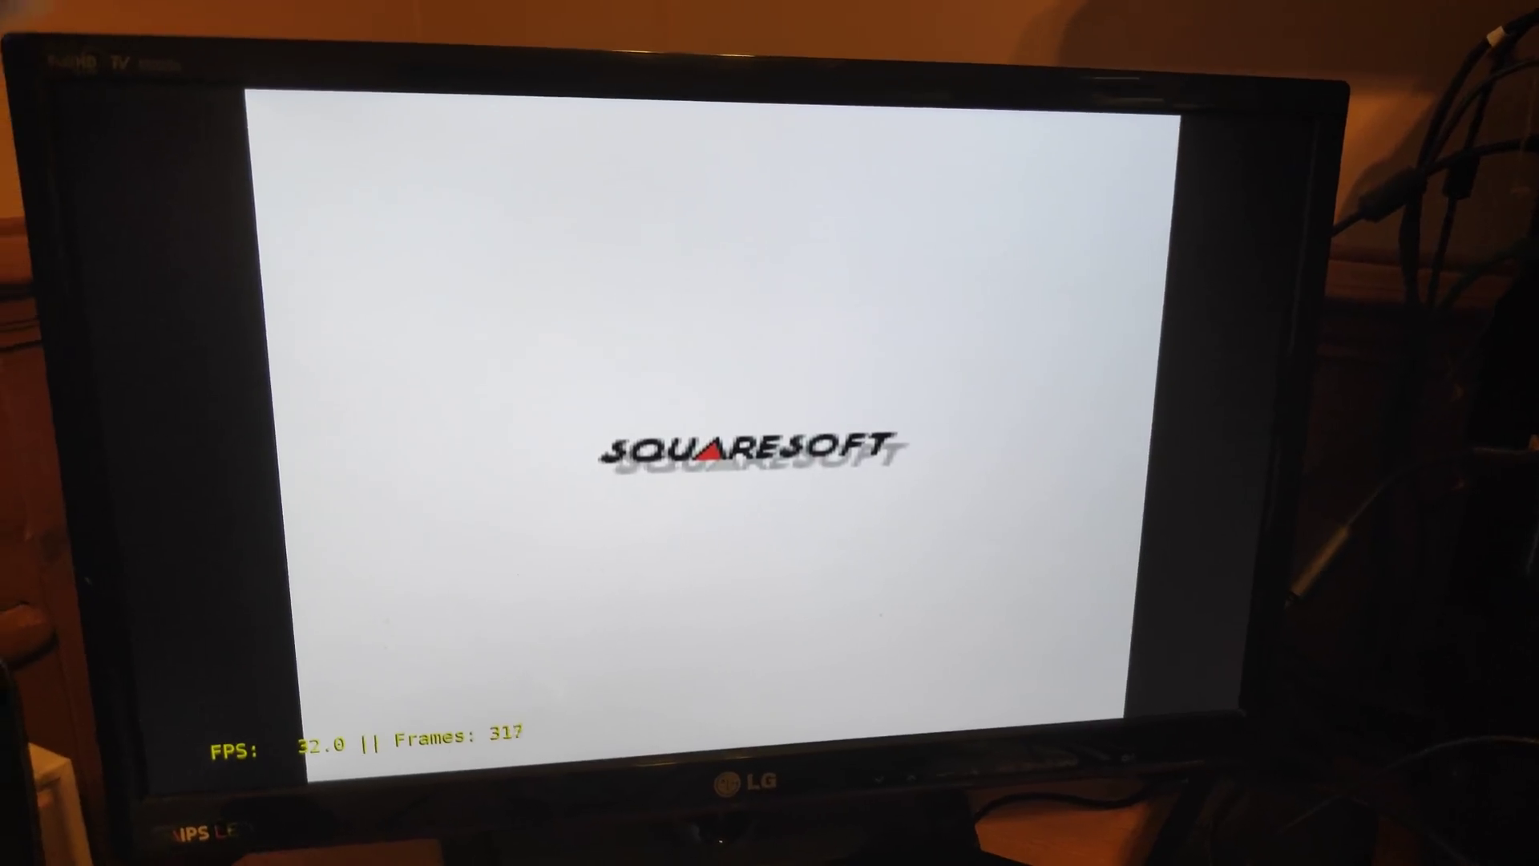
# Pause the running Squaresoft game with the F1 in-game menu.
pyautogui.press('F1')
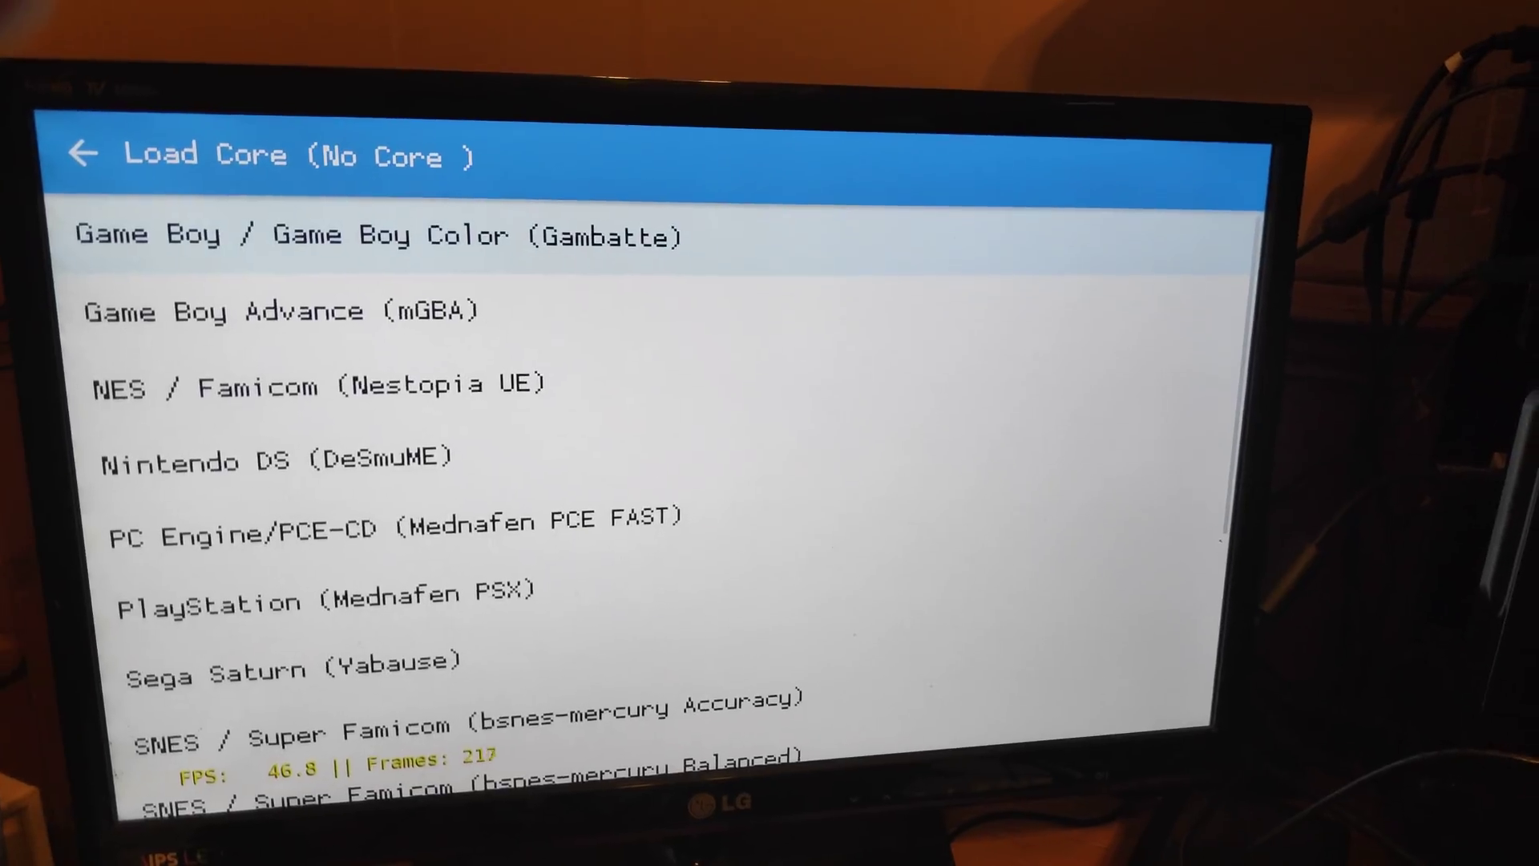
pyautogui.press('Up')
pyautogui.press('Up')
pyautogui.press('Up')
pyautogui.press('Up')
# Load the bsnes-mercury Performance core from Main Menu's Load Core list.
pyautogui.press('Return')
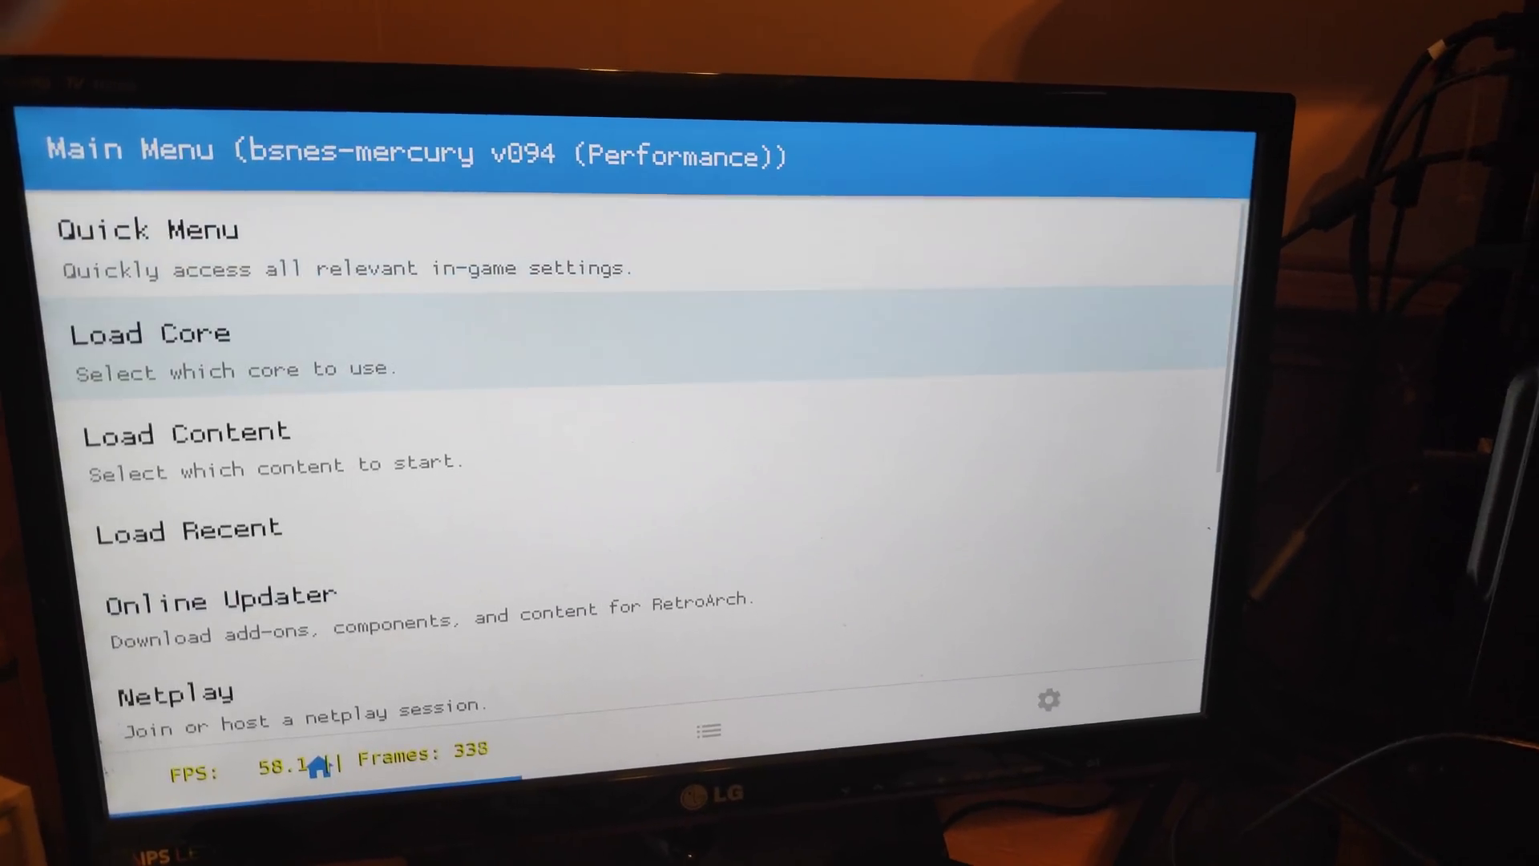
# Browse Load Content from '/' into mnt and over to the SNES folder.
pyautogui.press('Down')
pyautogui.press('Return')
pyautogui.press('Down')
pyautogui.press('Down')
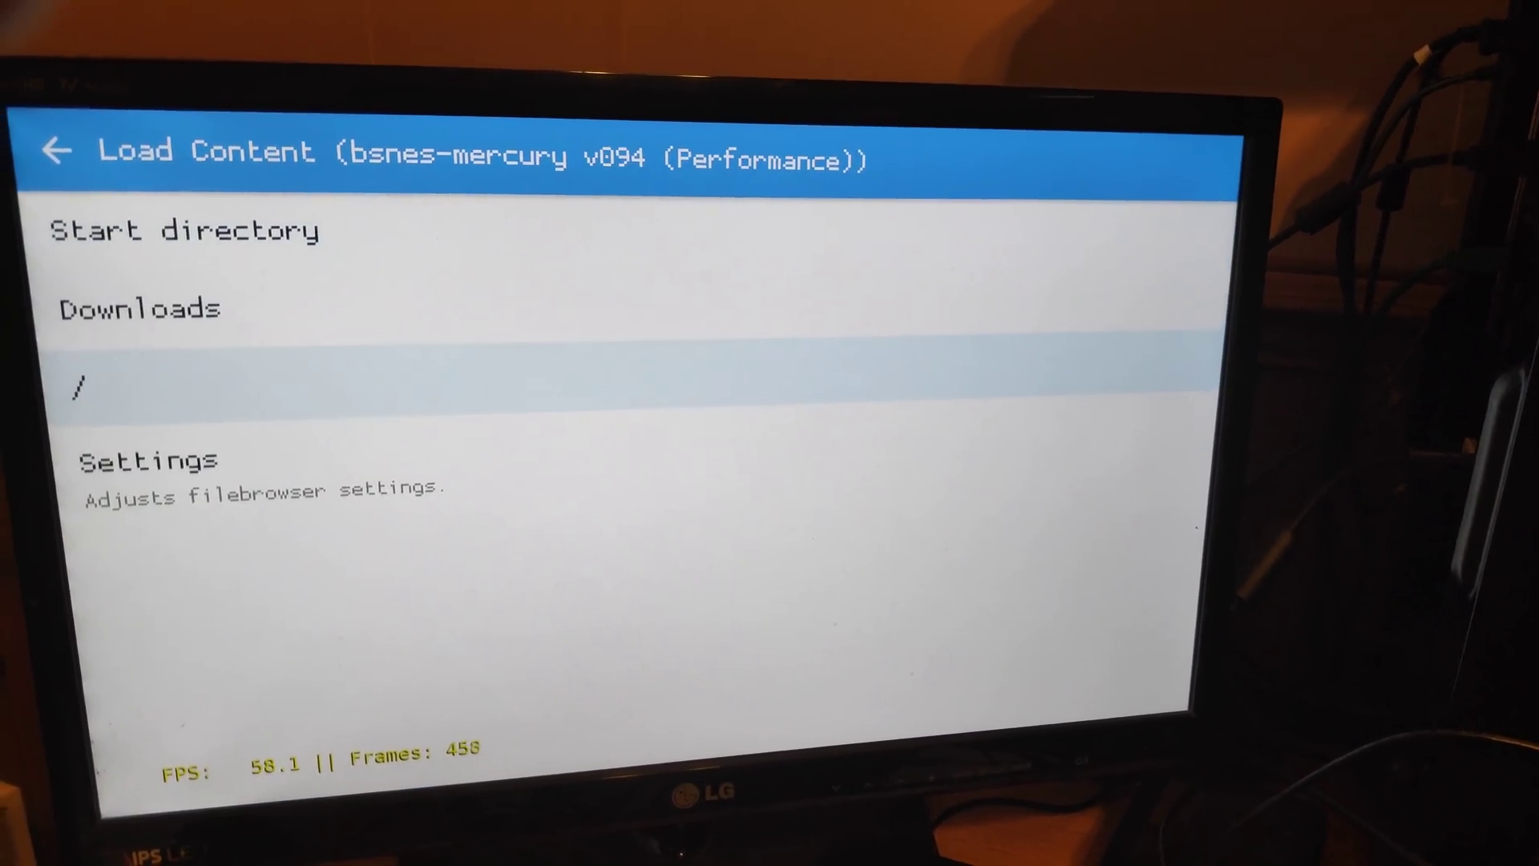
pyautogui.press('Return')
pyautogui.press('Up')
pyautogui.press('Up')
pyautogui.press('Up')
pyautogui.press('Up')
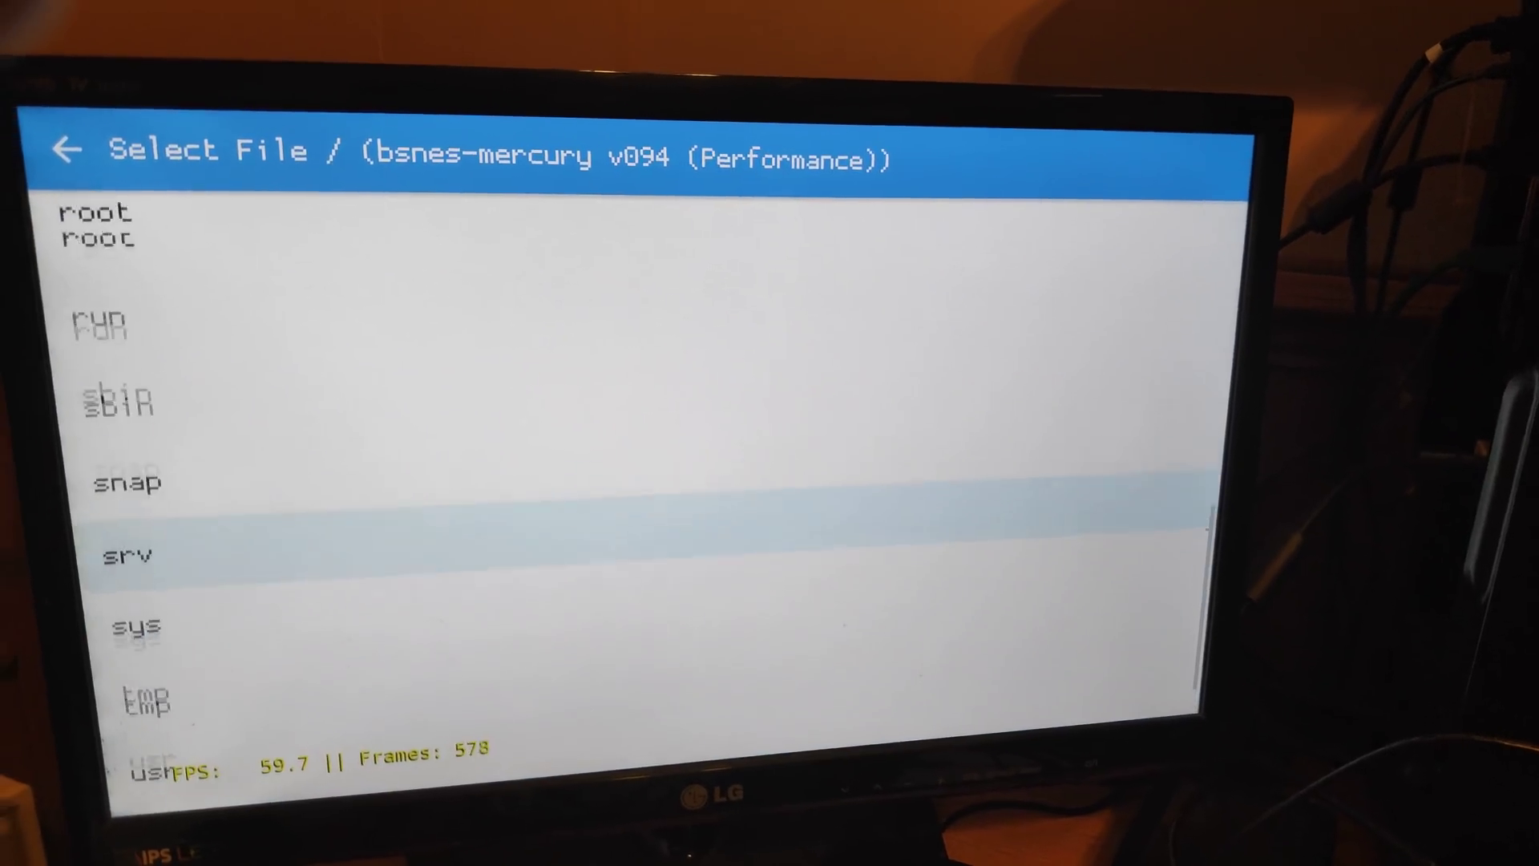
pyautogui.press('Up')
pyautogui.press('Up')
pyautogui.press('Up')
pyautogui.press('Up')
pyautogui.press('Up')
pyautogui.press('Up')
pyautogui.press('Return')
pyautogui.press('Down')
pyautogui.press('Down')
pyautogui.press('Down')
pyautogui.press('Return')
pyautogui.press('Up')
# Open the SNES folder and select Seiken Densetsu 3 to see the core choices.
pyautogui.press('Up')
pyautogui.press('Up')
pyautogui.press('Up')
pyautogui.press('Up')
pyautogui.press('Up')
pyautogui.press('Up')
pyautogui.press('Up')
pyautogui.press('Up')
pyautogui.press('Up')
pyautogui.press('Up')
pyautogui.press('Up')
pyautogui.press('Up')
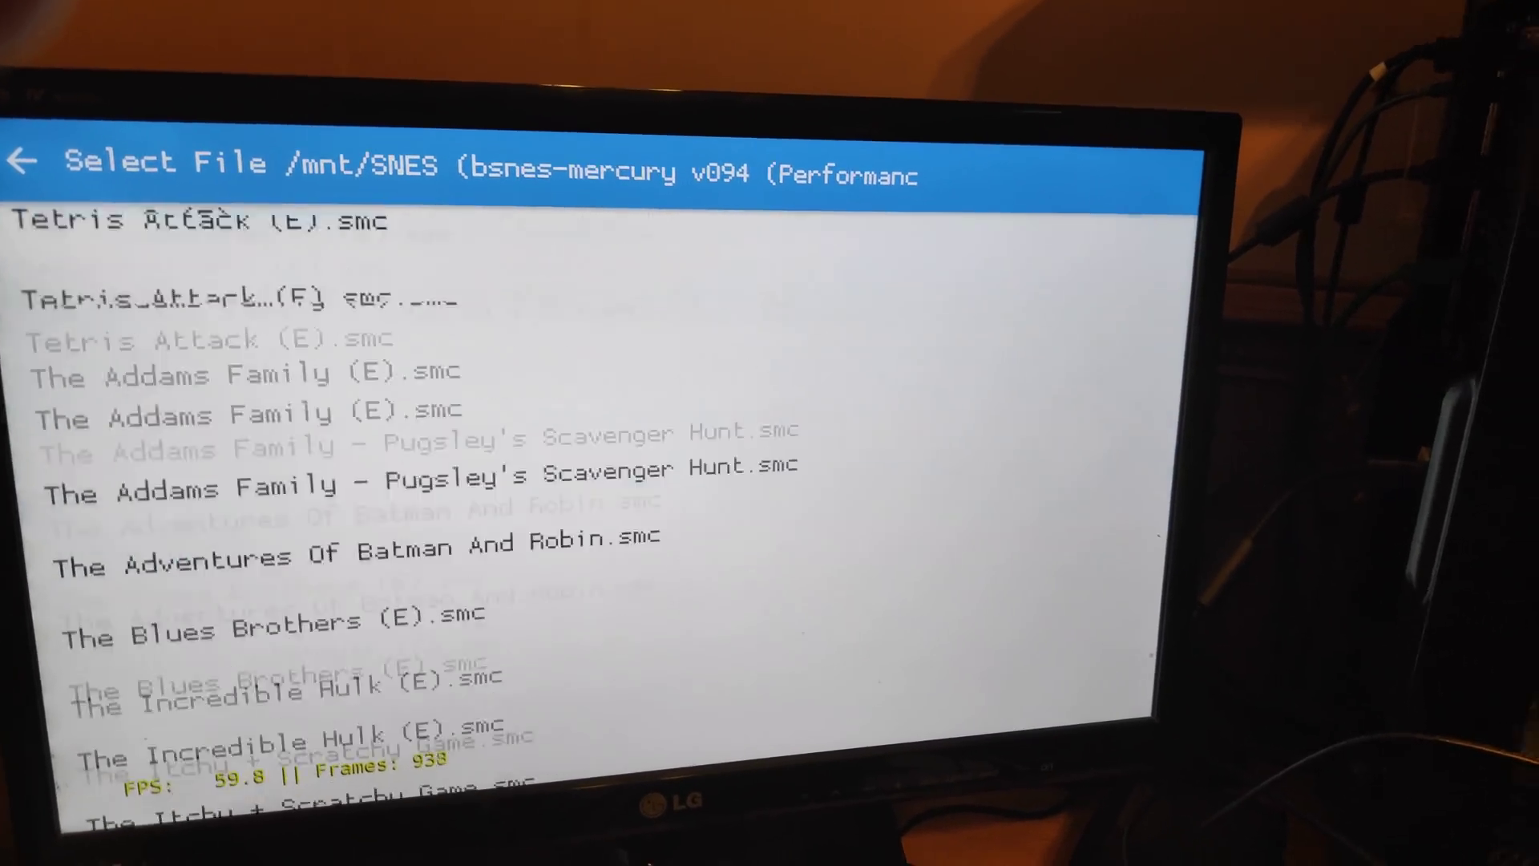
pyautogui.press('Up')
pyautogui.press('Up')
pyautogui.press('Up')
pyautogui.press('Up')
pyautogui.press('Up')
pyautogui.press('Up')
pyautogui.press('Up')
pyautogui.press('Up')
pyautogui.press('Up')
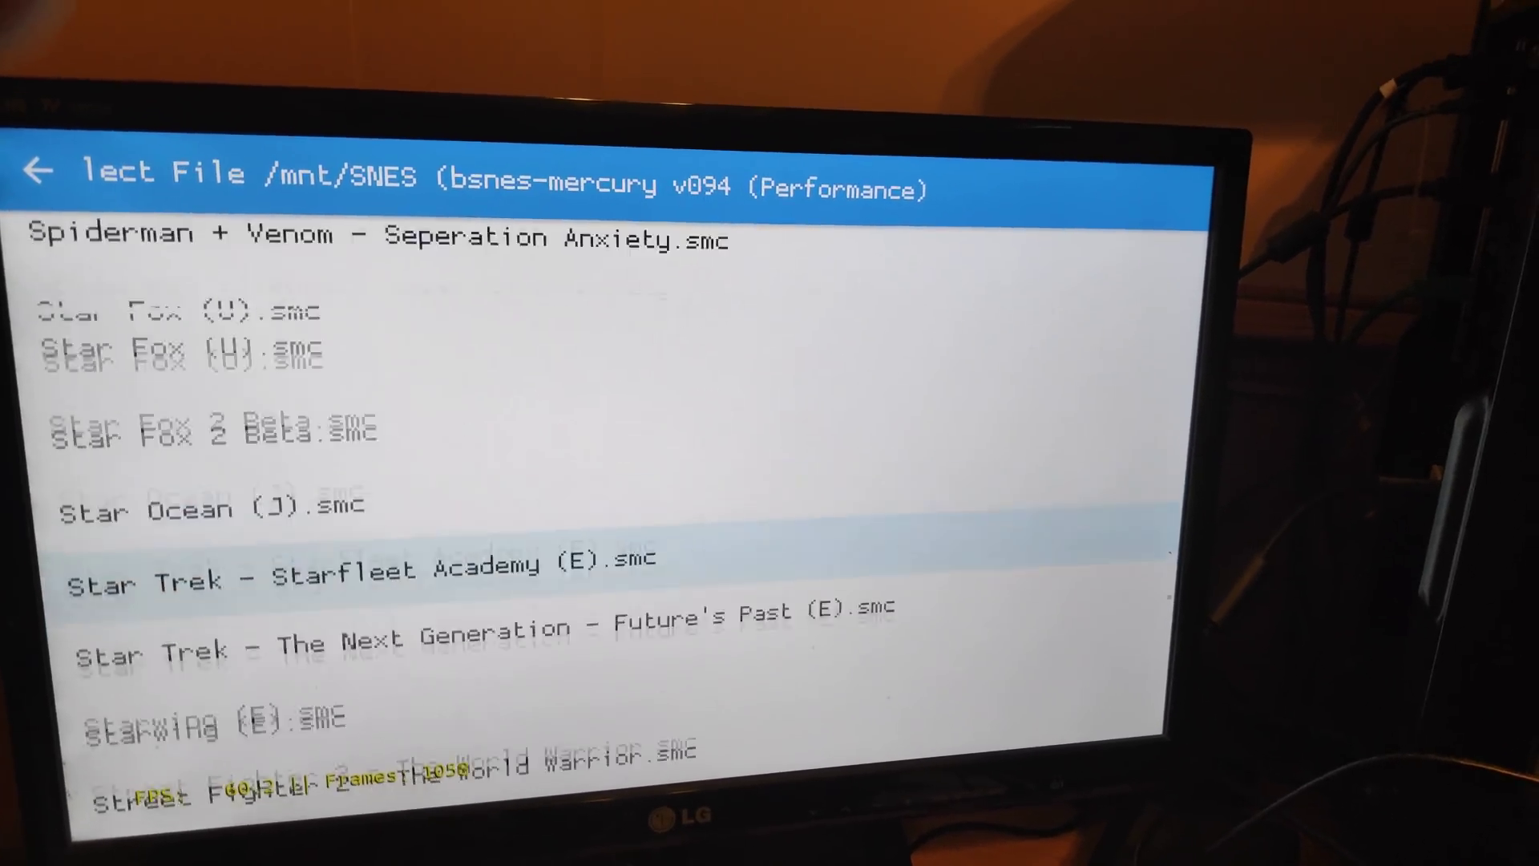
pyautogui.press('Up')
pyautogui.press('Up')
pyautogui.press('Up')
pyautogui.press('Up')
pyautogui.press('Up')
pyautogui.press('Up')
pyautogui.press('Up')
pyautogui.press('Up')
pyautogui.press('Up')
pyautogui.press('Up')
pyautogui.press('Up')
pyautogui.press('Up')
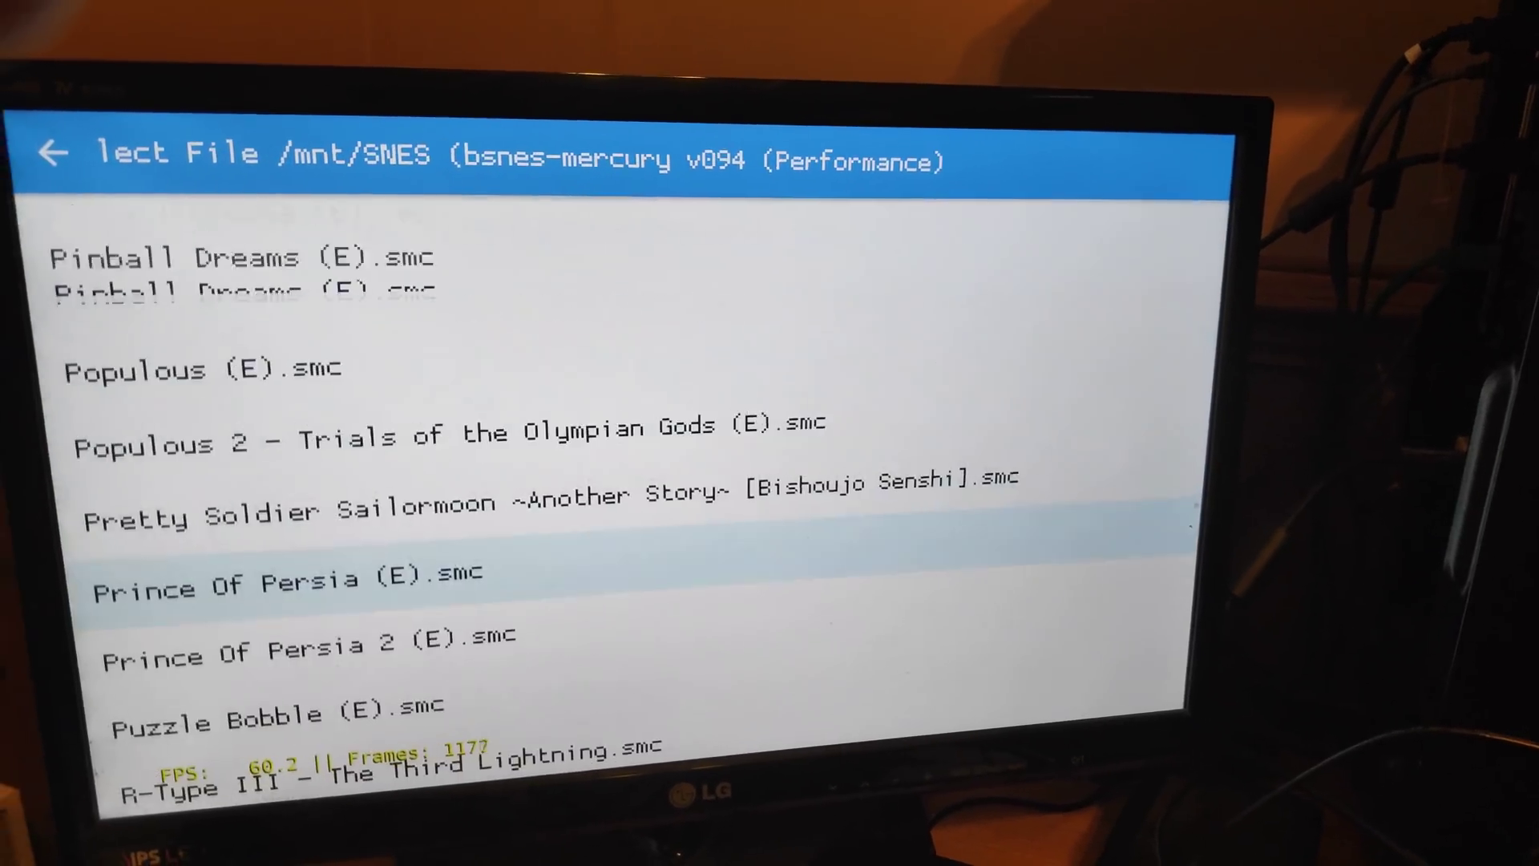
pyautogui.press('Down')
pyautogui.press('Down')
pyautogui.press('Down')
pyautogui.press('Down')
pyautogui.press('Down')
pyautogui.press('Down')
pyautogui.press('Down')
pyautogui.press('Down')
pyautogui.press('Down')
pyautogui.press('Down')
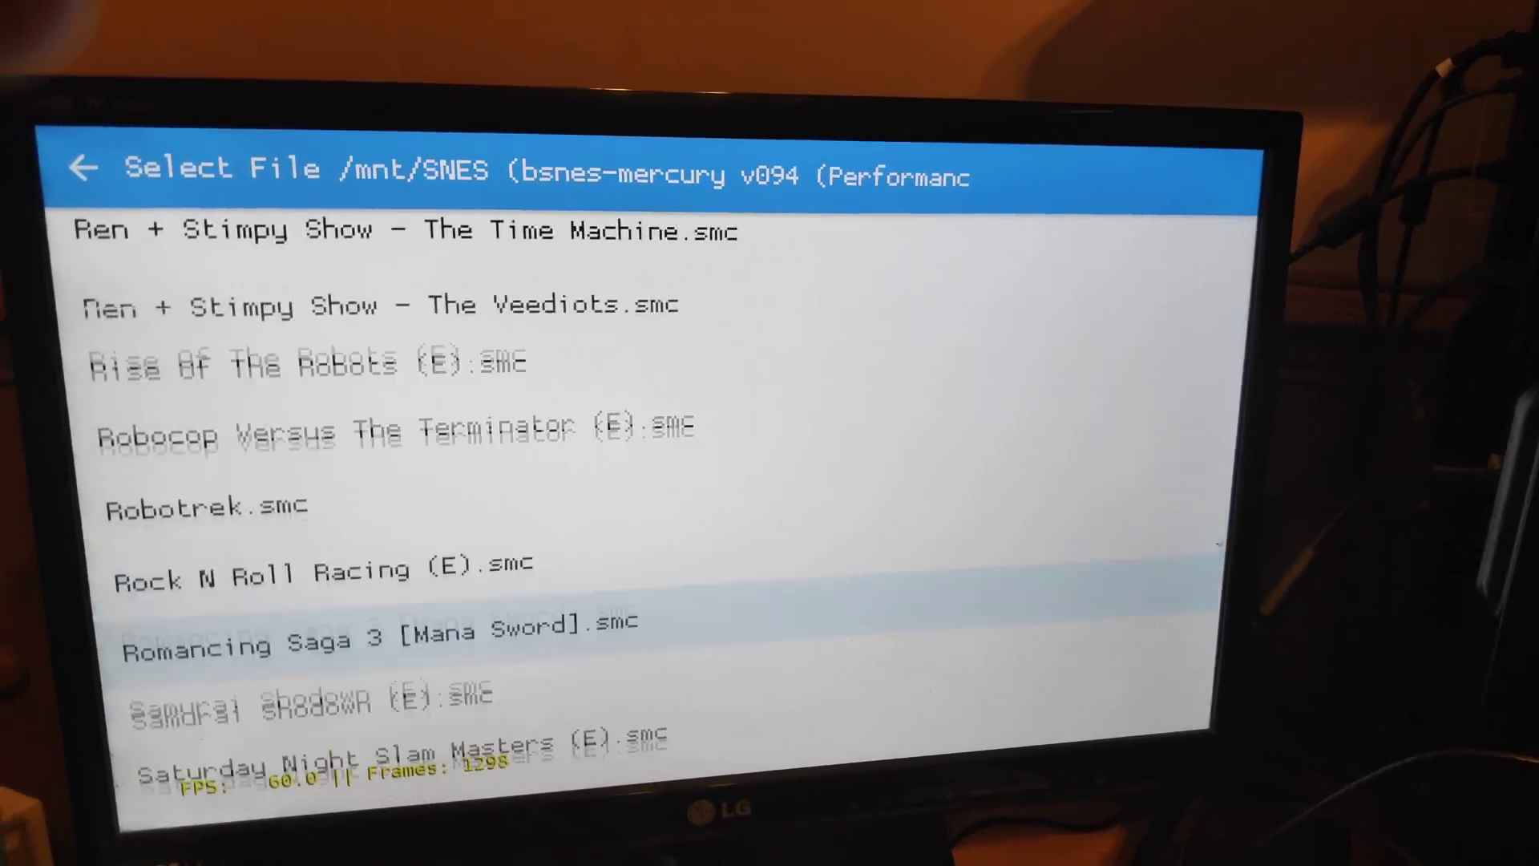
pyautogui.press('Down')
pyautogui.press('Down')
pyautogui.press('Down')
pyautogui.press('Down')
pyautogui.press('Down')
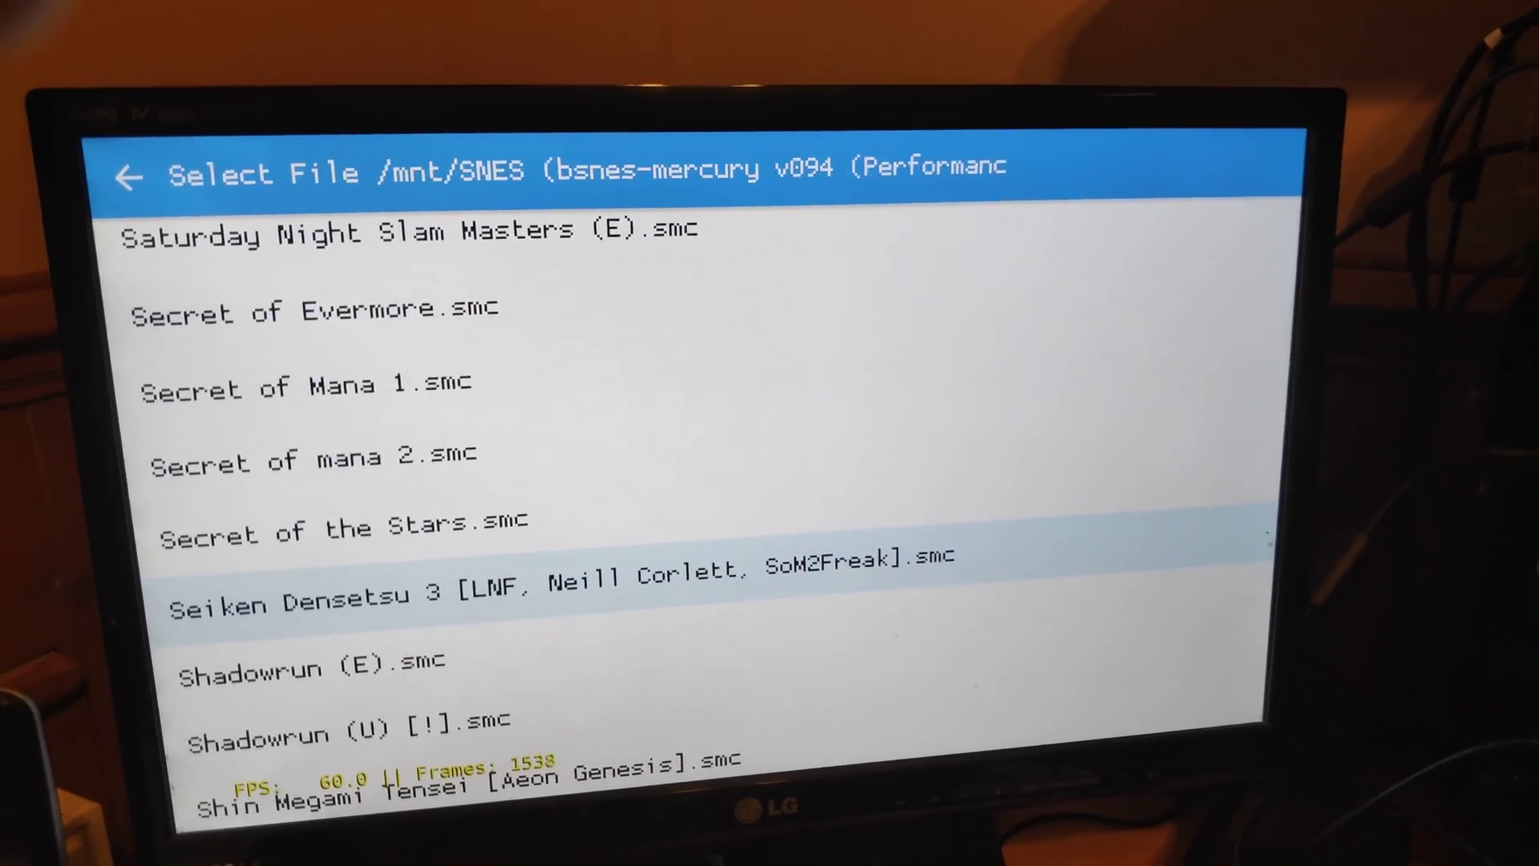
pyautogui.press('Return')
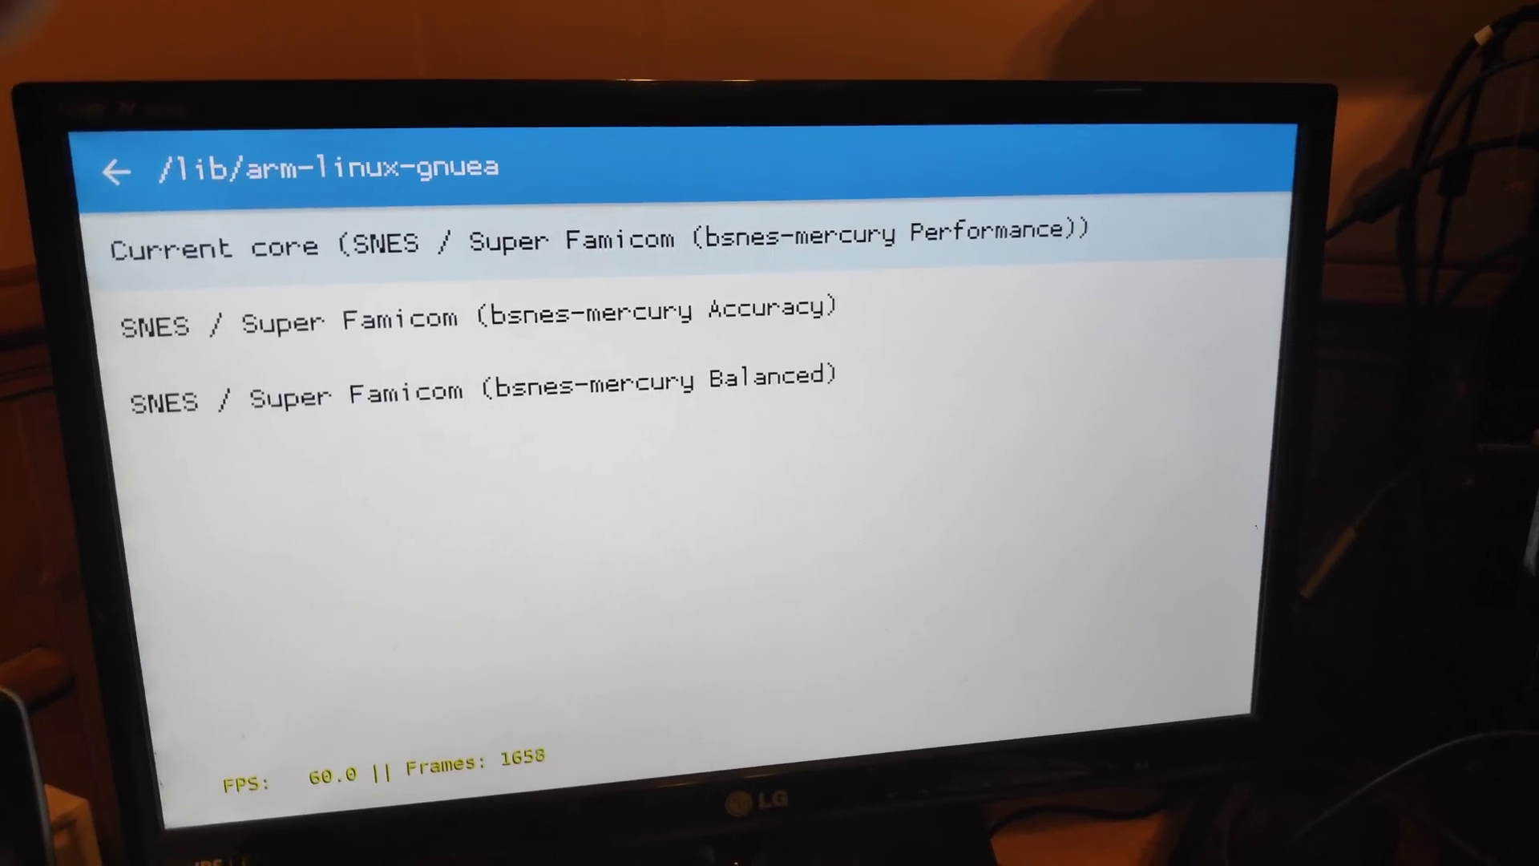
pyautogui.press('Down')
# Run on the current Performance core, start New Game, and pick Duran, Kevin and Hawk.
pyautogui.press('Up')
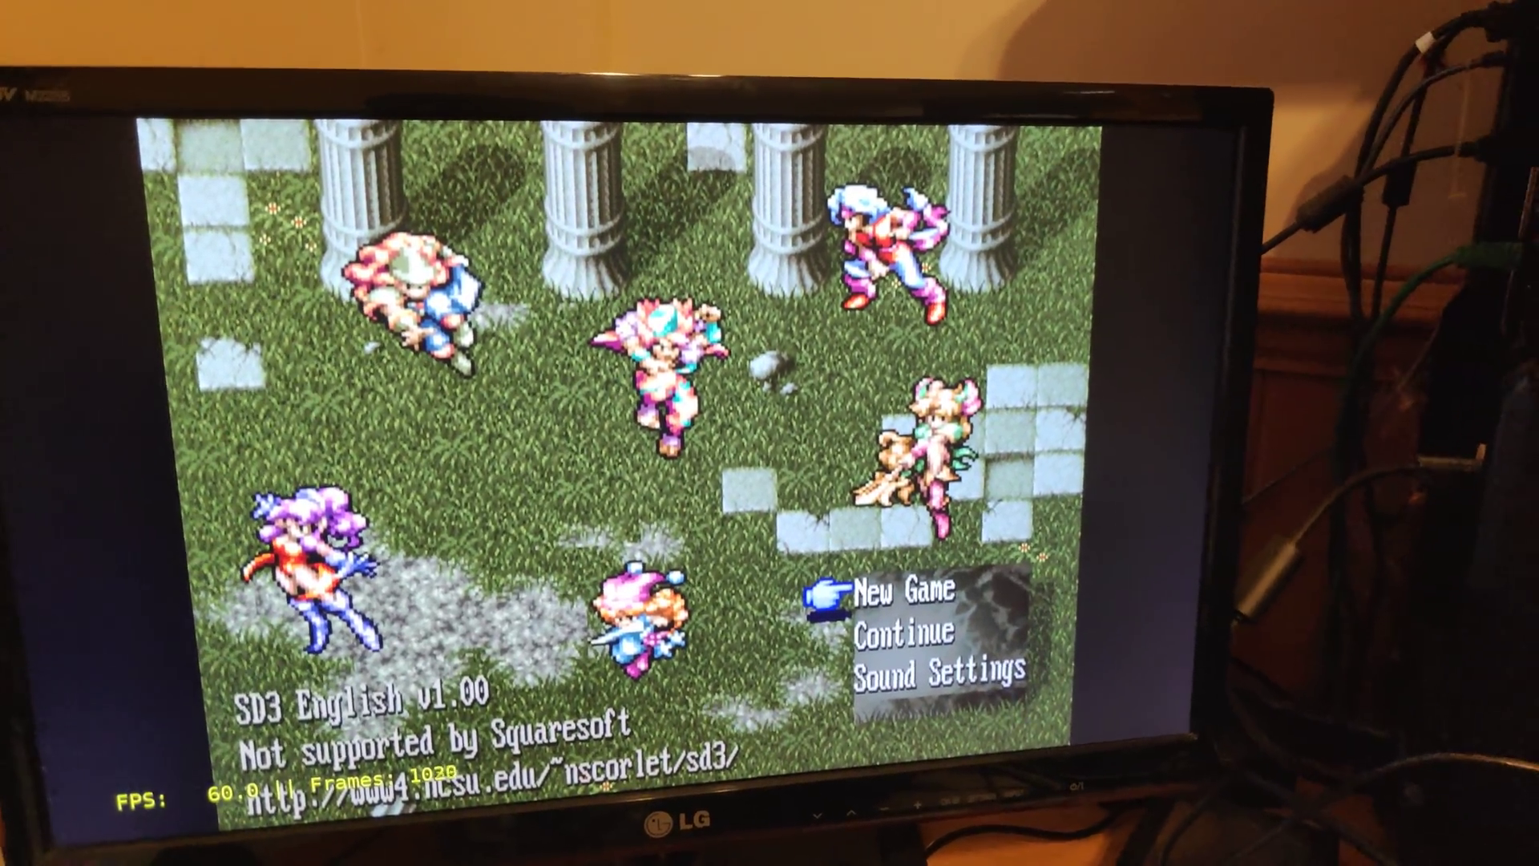
pyautogui.press('Return')
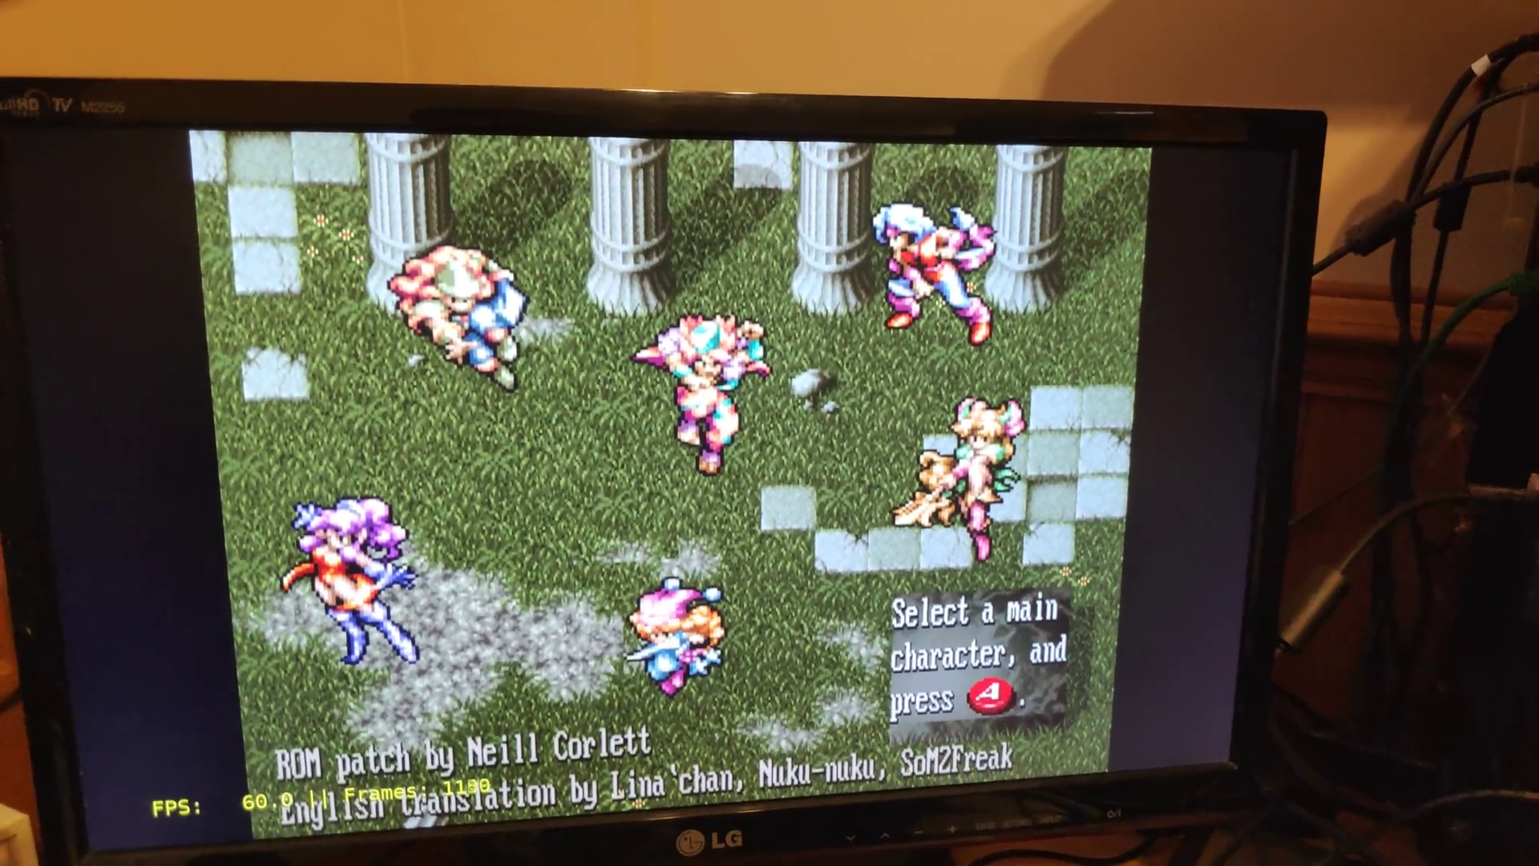
pyautogui.press('Return')
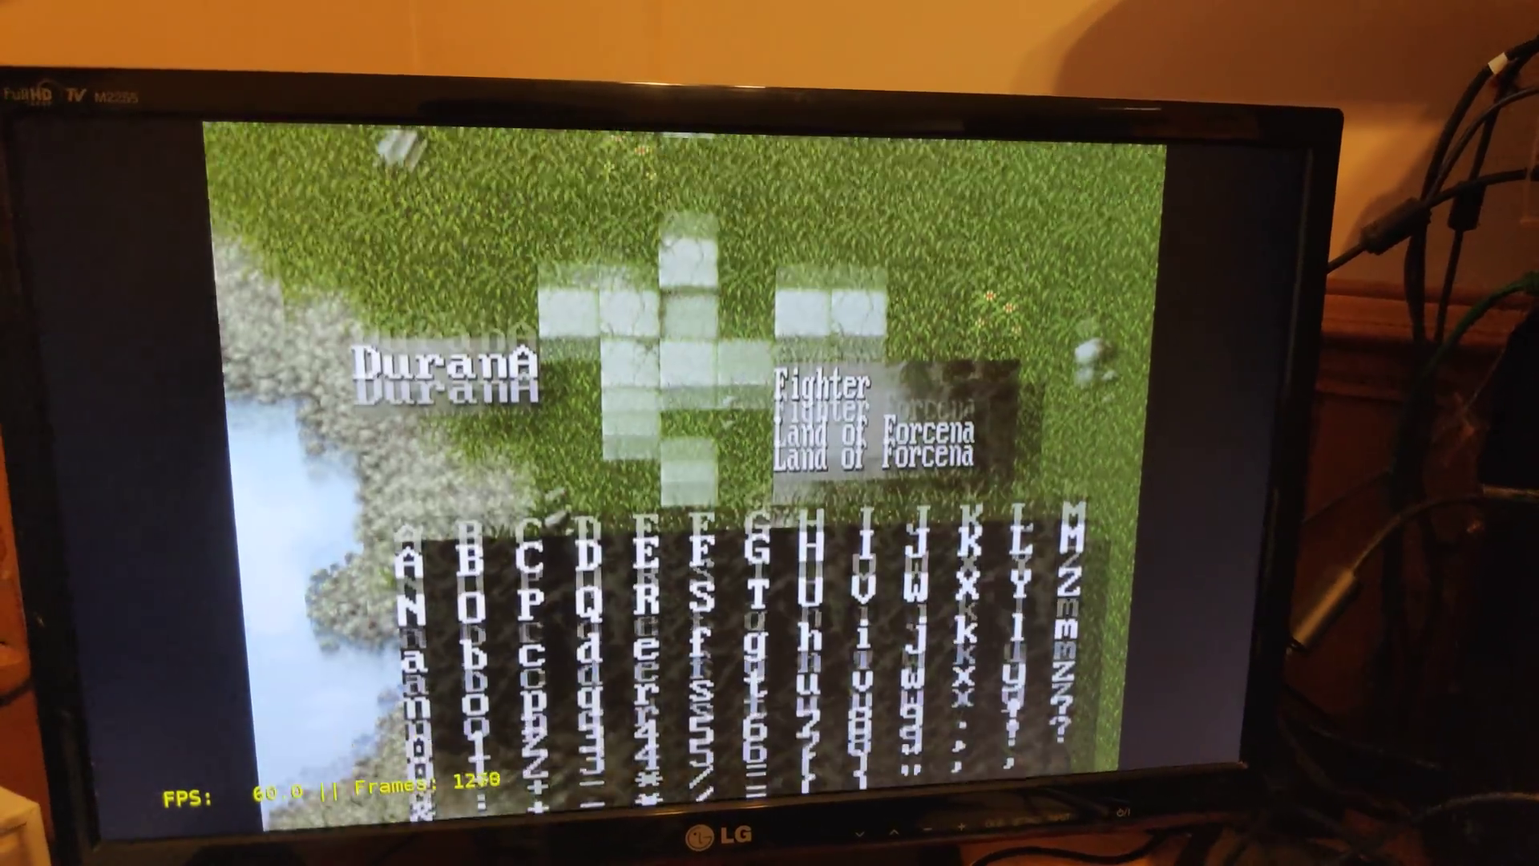
pyautogui.press('Return')
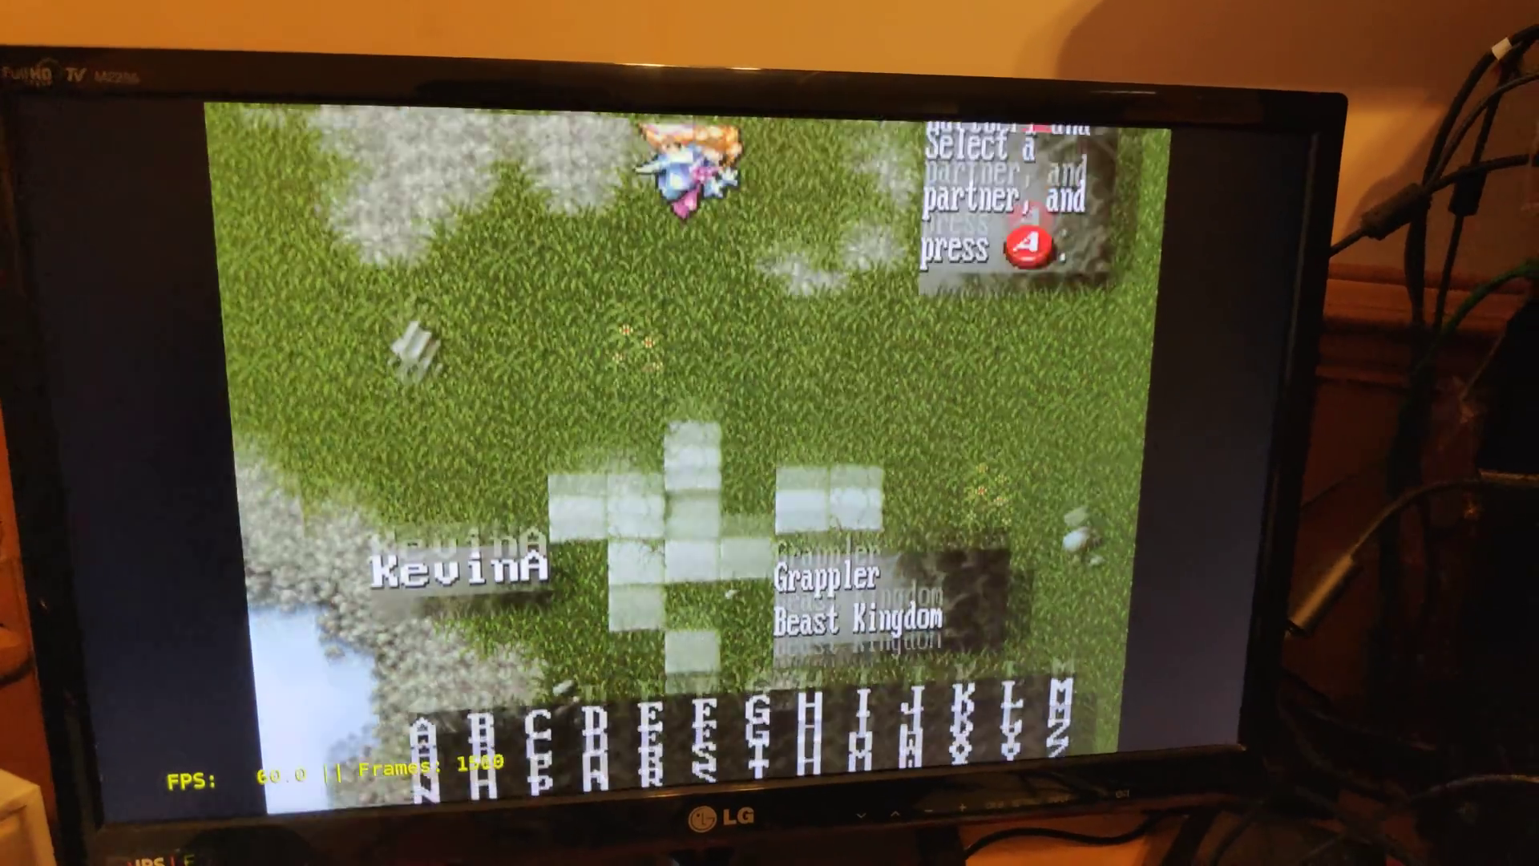
pyautogui.press('Return')
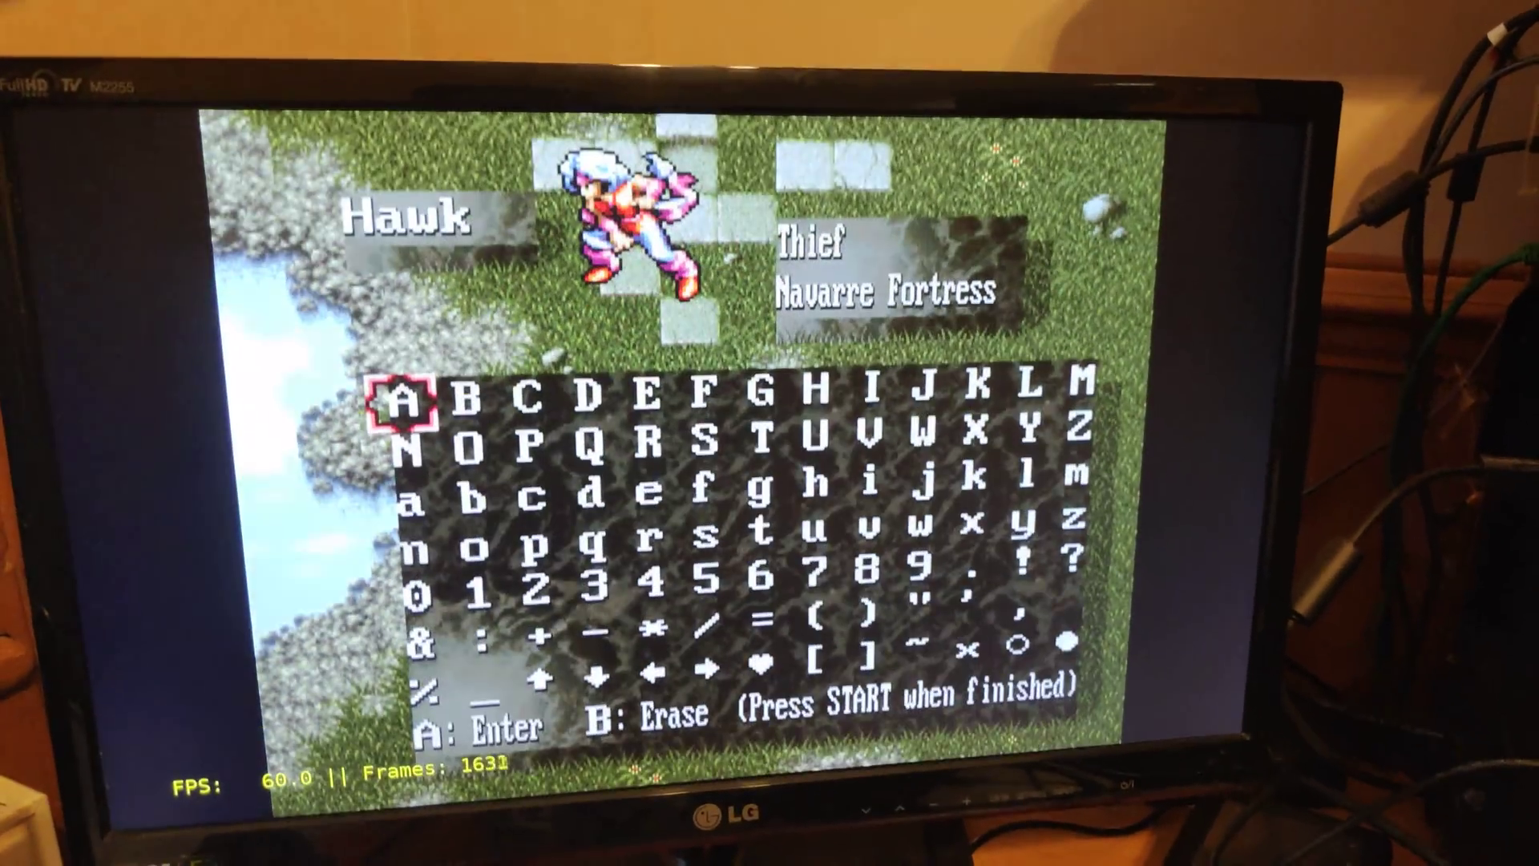